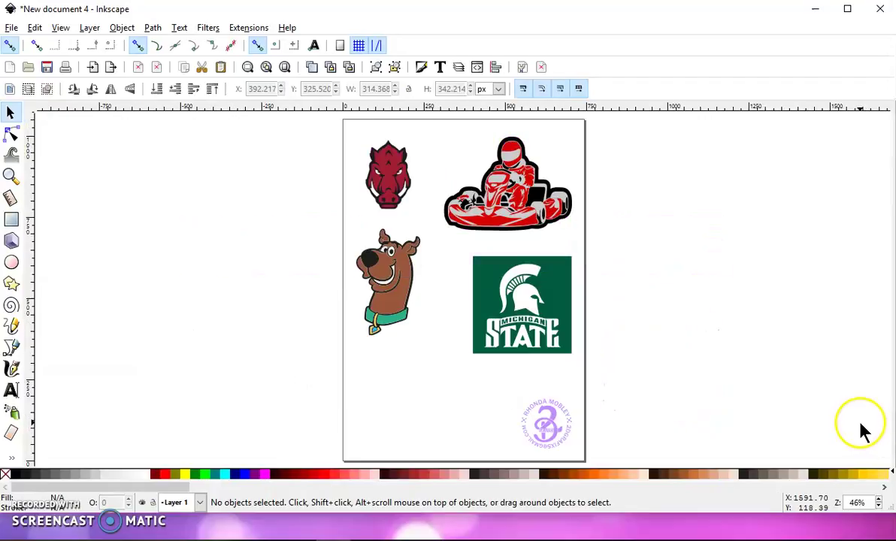
- Drag the razorback hog group off the page to the left and ungroup it into separate paths
{"action": "left_click", "coordinate": [394, 185]}
{"action": "left_click_drag", "start_coordinate": [394, 186], "coordinate": [297, 342]}
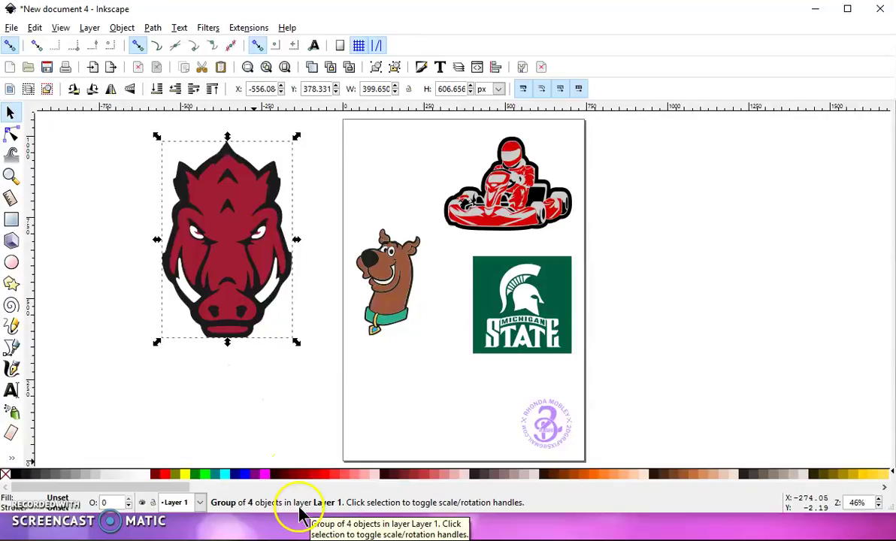
{"action": "left_click", "coordinate": [395, 68]}
{"action": "left_click", "coordinate": [396, 68]}
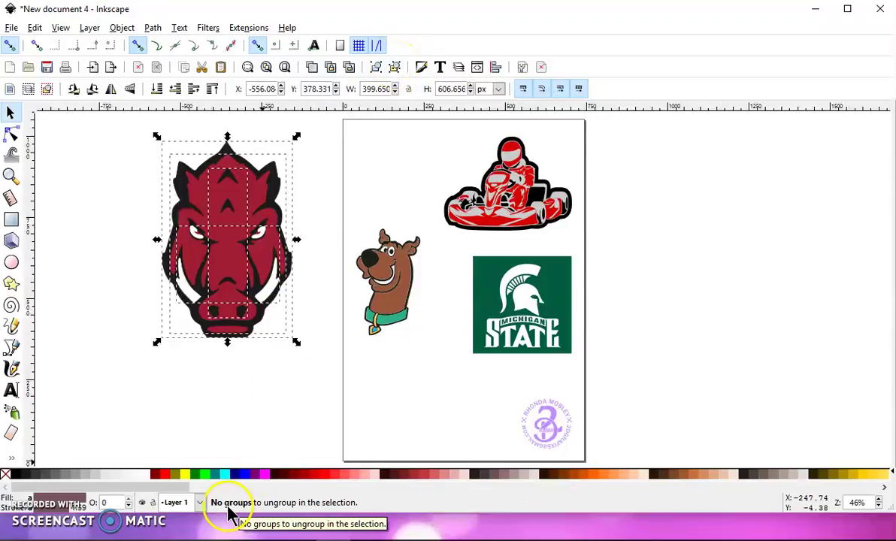
{"action": "left_click", "coordinate": [350, 396]}
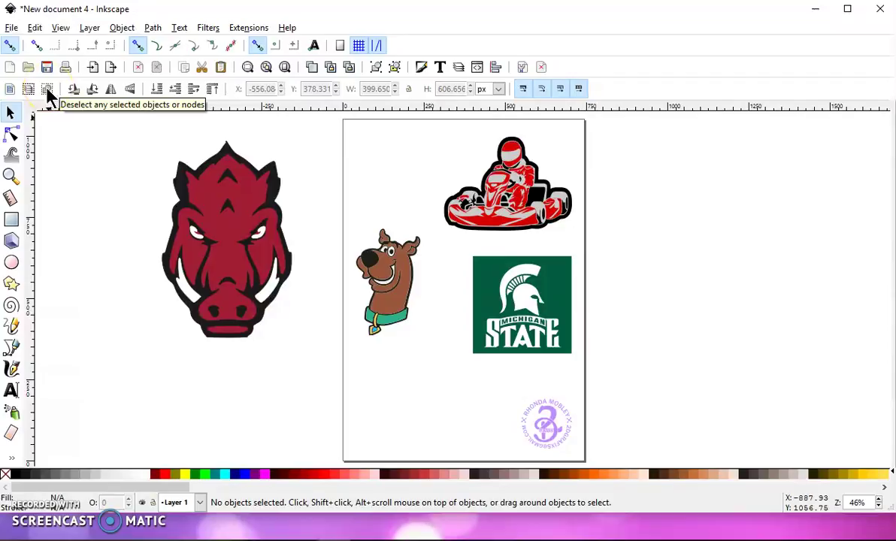
- Drag the hog's black silhouette, eyes and tusks, red body and detail paths apart
{"action": "left_click", "coordinate": [179, 185]}
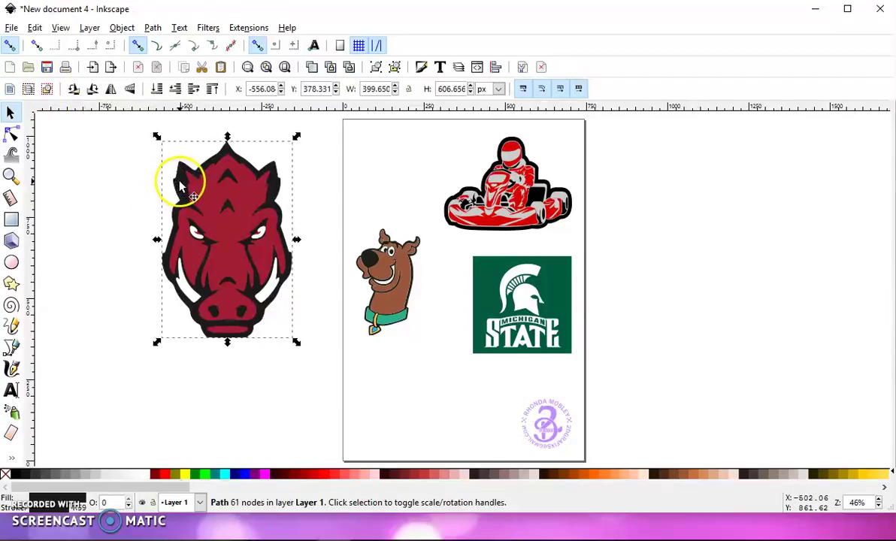
{"action": "left_click_drag", "start_coordinate": [179, 185], "coordinate": [65, 188]}
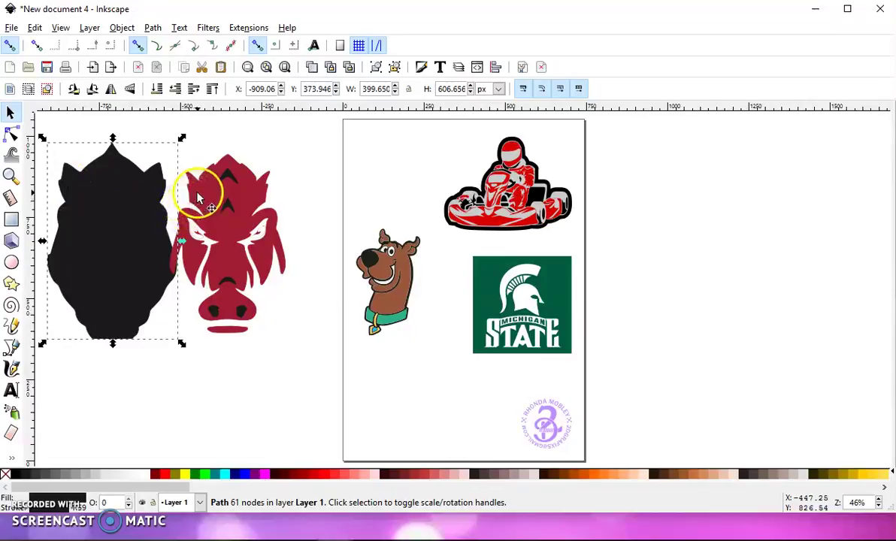
{"action": "left_click", "coordinate": [196, 236]}
{"action": "left_click_drag", "start_coordinate": [197, 236], "coordinate": [84, 239]}
{"action": "left_click", "coordinate": [214, 216]}
{"action": "left_click_drag", "start_coordinate": [220, 216], "coordinate": [109, 221]}
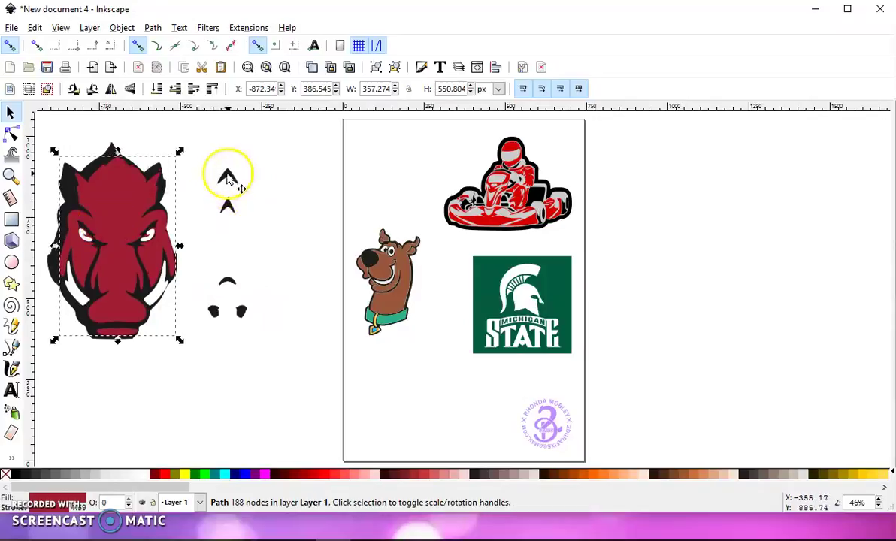
{"action": "left_click", "coordinate": [227, 177]}
{"action": "left_click_drag", "start_coordinate": [228, 177], "coordinate": [229, 176]}
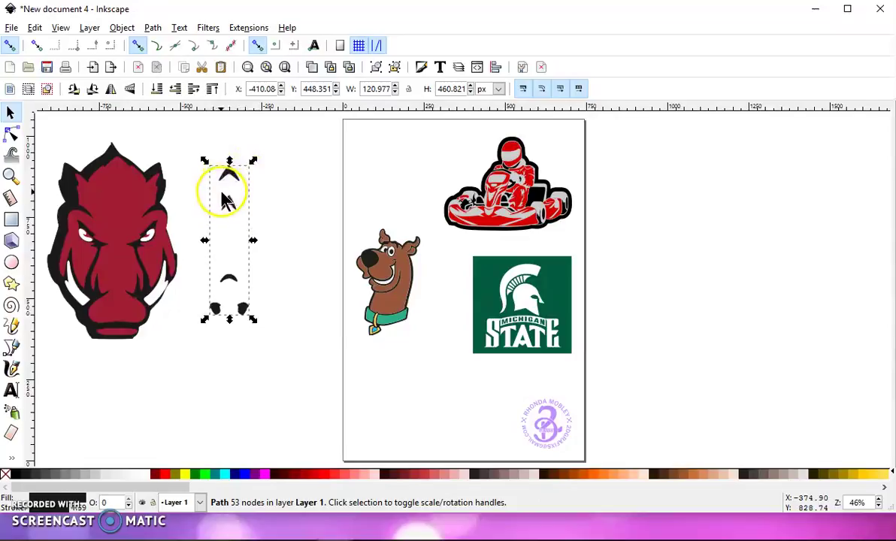
- Undo the moves to restack the hog, then nudge the red face path slightly
{"action": "key", "text": "ctrl"}
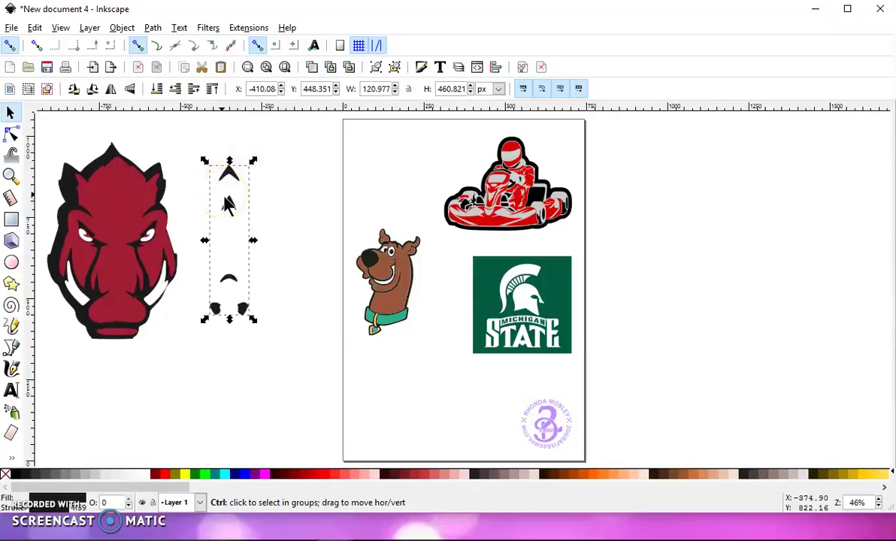
{"action": "key", "text": "ctrl+z"}
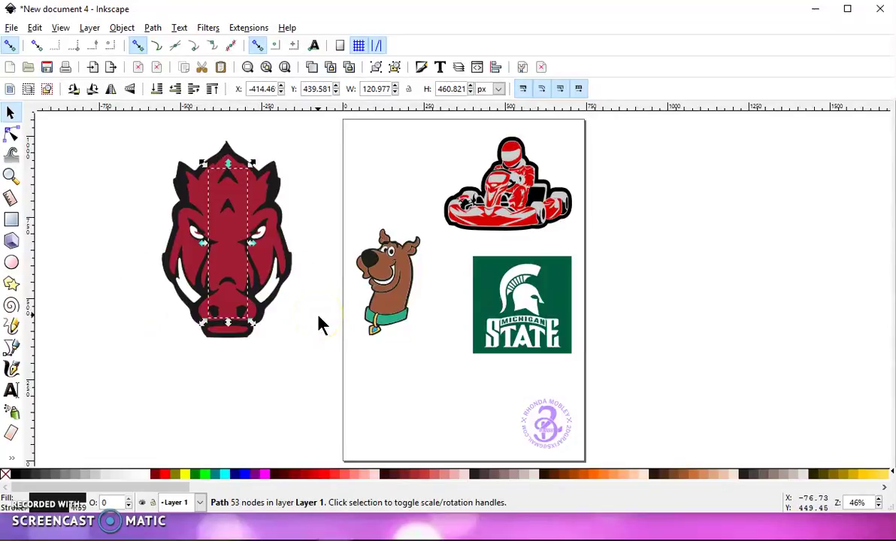
{"action": "left_click", "coordinate": [314, 339]}
{"action": "left_click", "coordinate": [232, 157]}
{"action": "left_click", "coordinate": [229, 174]}
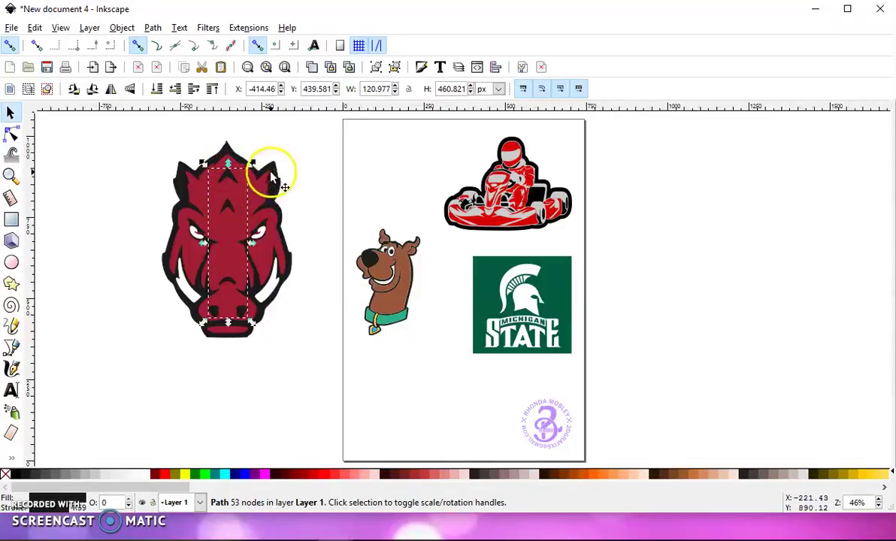
{"action": "left_click_drag", "start_coordinate": [274, 181], "coordinate": [251, 178]}
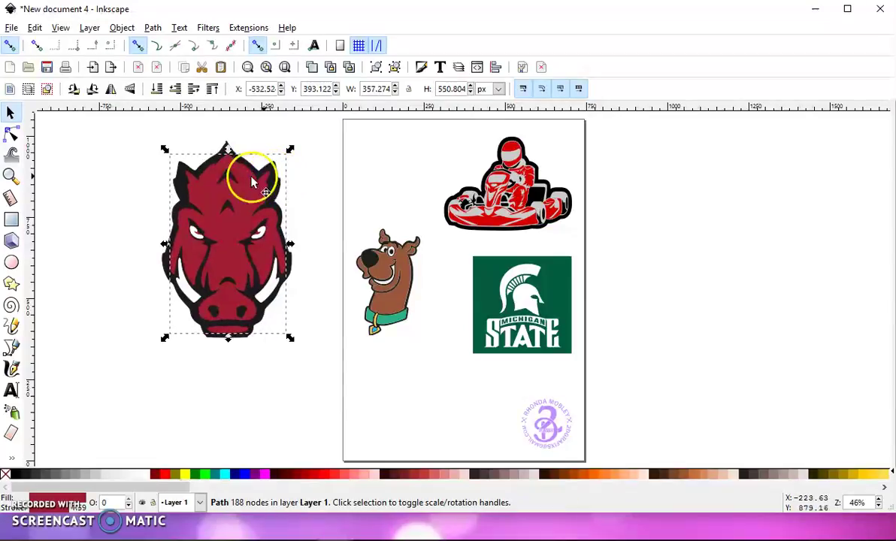
- Cut the forehead and nose detail path out of the red hog body with Path > Difference
{"action": "left_click", "coordinate": [229, 178], "text": "alt"}
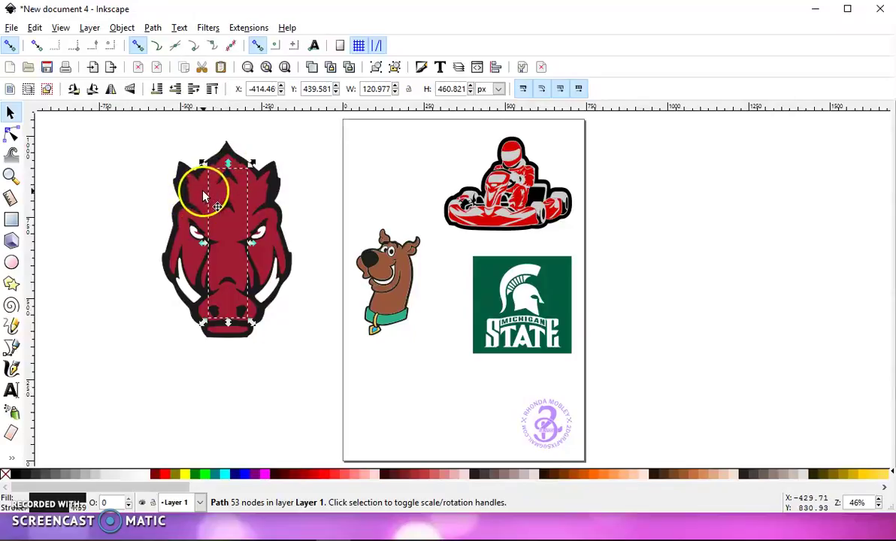
{"action": "left_click", "coordinate": [201, 197], "text": "shift"}
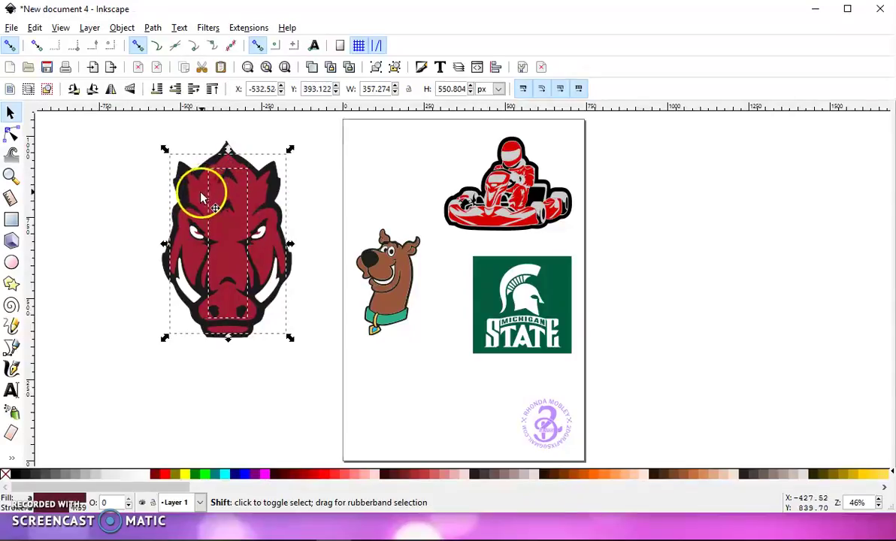
{"action": "left_click", "coordinate": [154, 28]}
{"action": "left_click", "coordinate": [225, 124]}
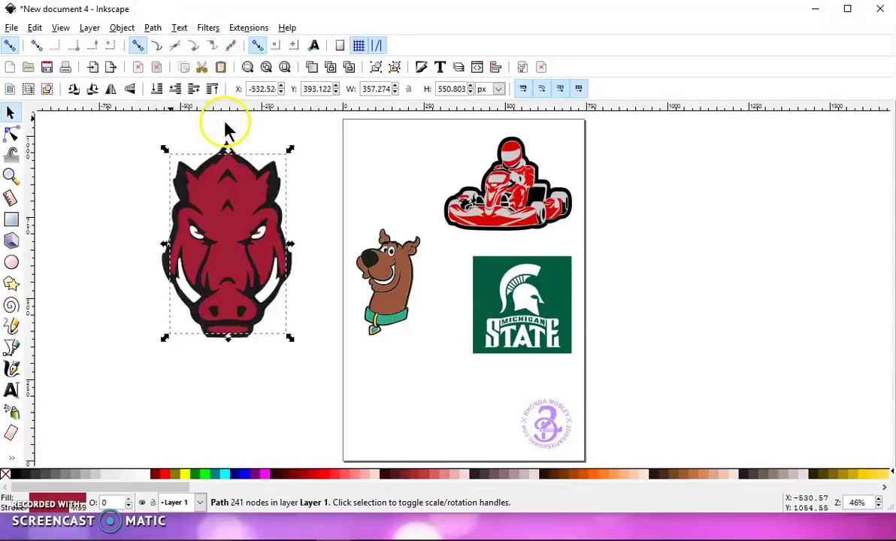
- Set the 245-node red face back on the black silhouette and select all three hog paths
{"action": "left_click", "coordinate": [229, 180]}
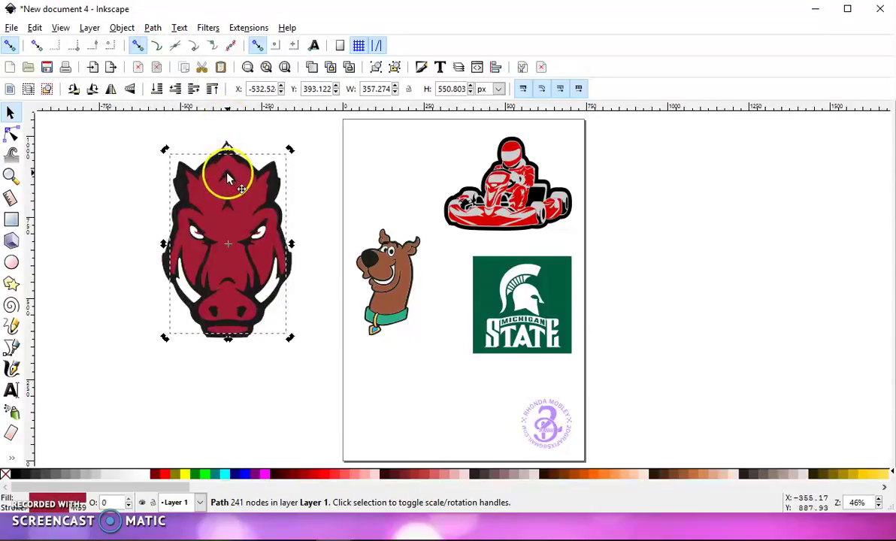
{"action": "left_click_drag", "start_coordinate": [229, 179], "coordinate": [240, 200]}
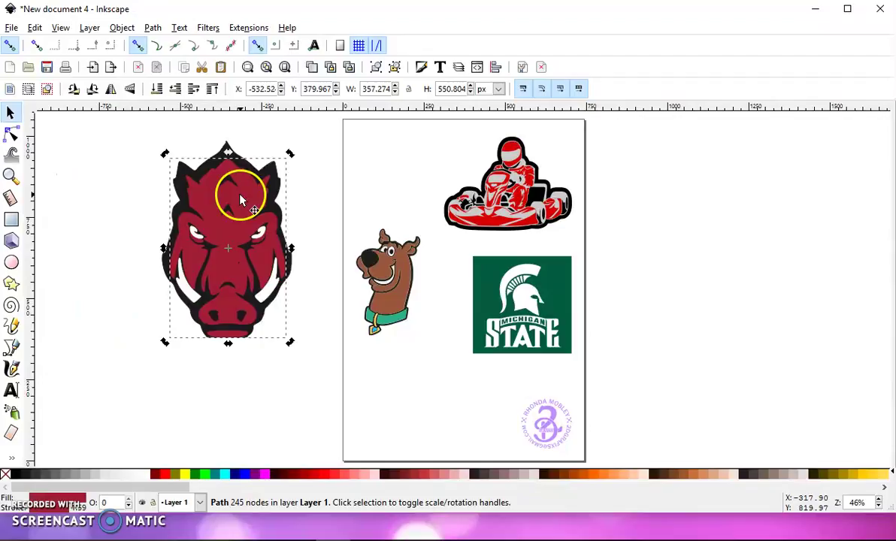
{"action": "left_click_drag", "start_coordinate": [124, 124], "coordinate": [348, 376]}
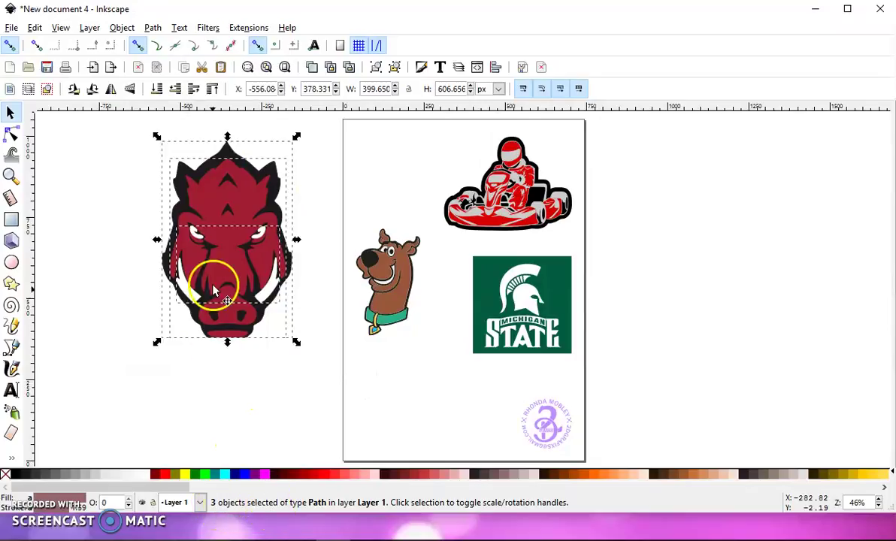
- Group and shrink the hog onto the page; move Scooby off-page, scaled to 517.262 × 858.479 px
{"action": "left_click", "coordinate": [376, 68]}
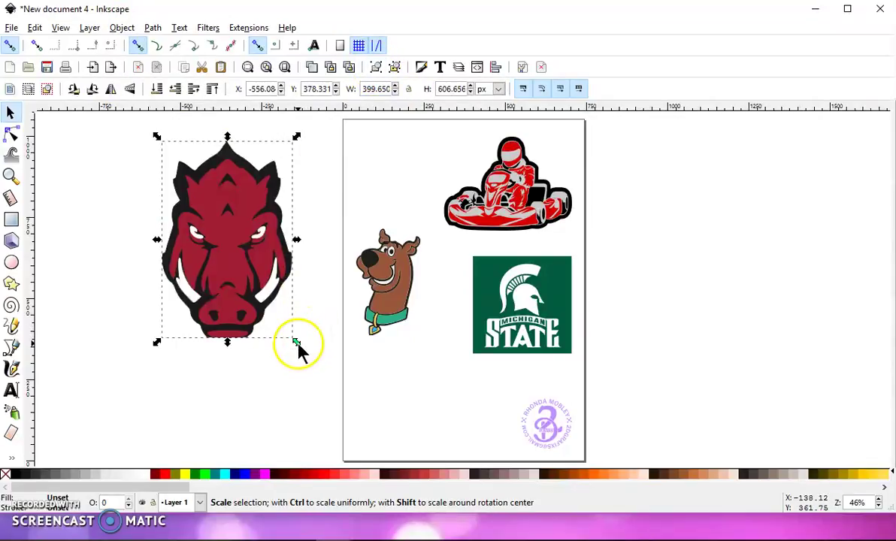
{"action": "left_click_drag", "start_coordinate": [296, 345], "coordinate": [439, 174]}
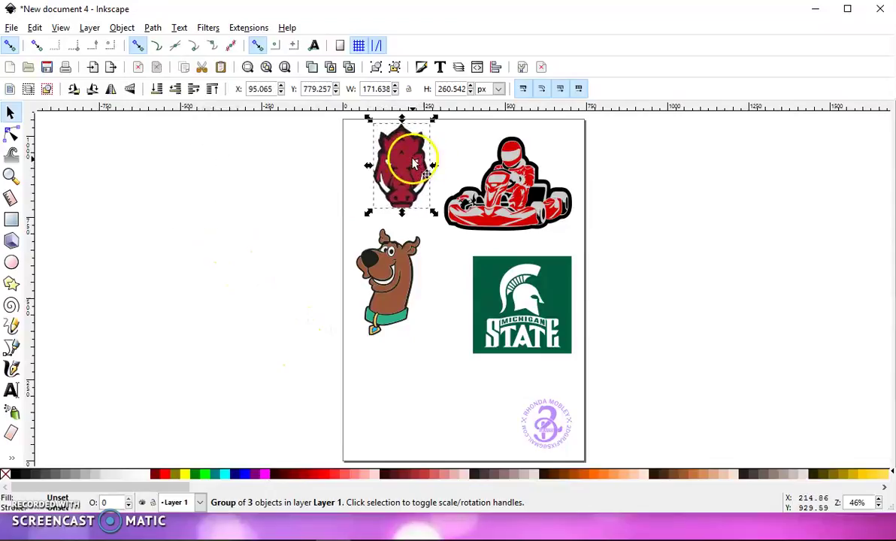
{"action": "left_click", "coordinate": [394, 302]}
{"action": "left_click_drag", "start_coordinate": [394, 305], "coordinate": [131, 211]}
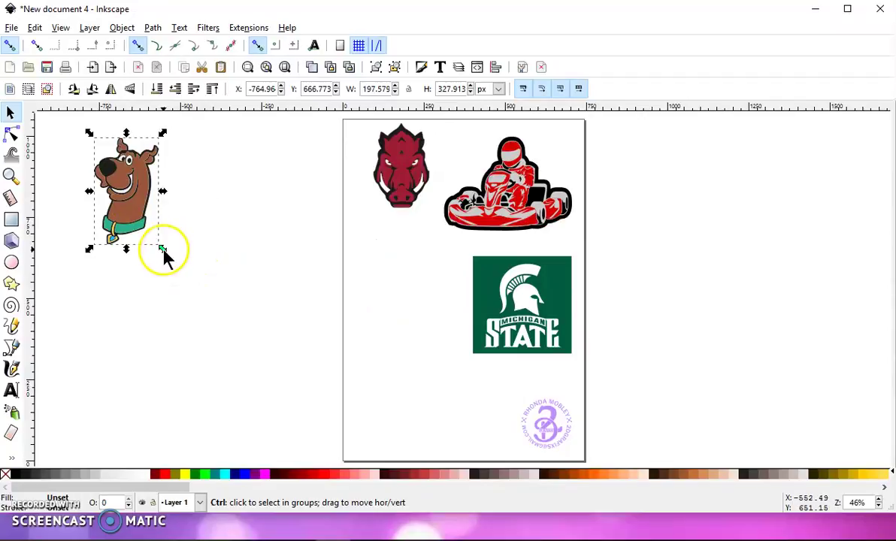
{"action": "left_click_drag", "start_coordinate": [163, 252], "coordinate": [201, 292]}
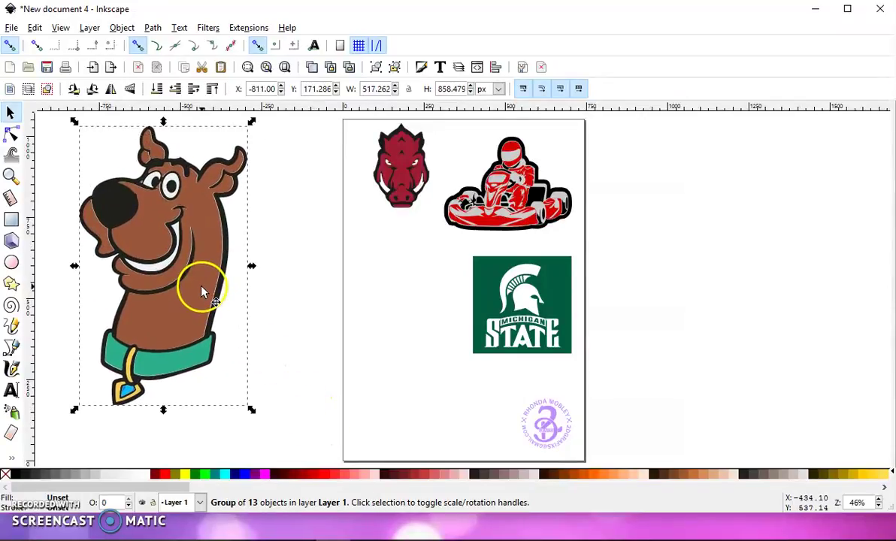
- Ungroup Scooby-Doo into separate paths and deselect
{"action": "left_click", "coordinate": [281, 517]}
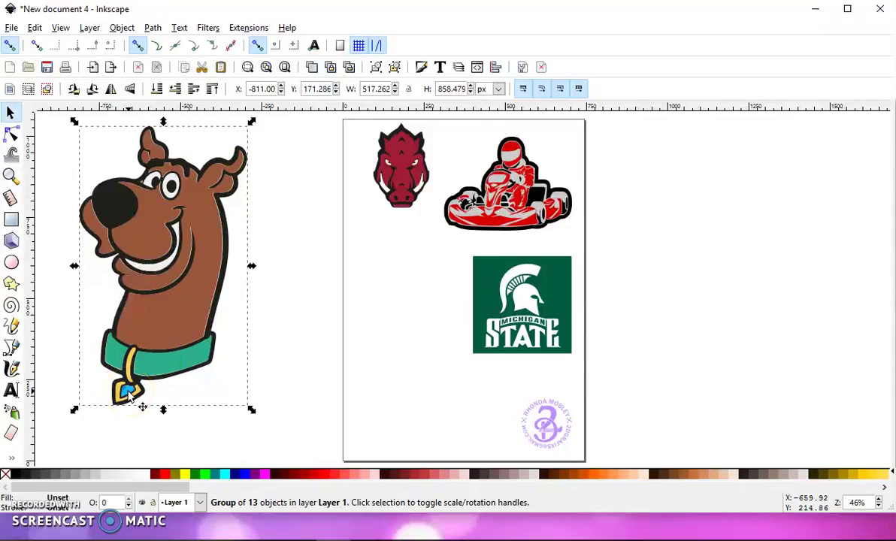
{"action": "left_click", "coordinate": [395, 68]}
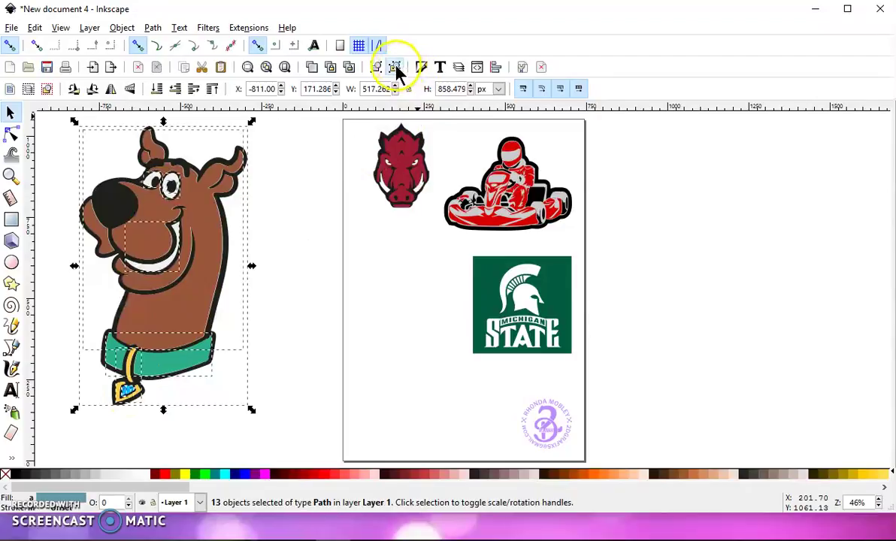
{"action": "left_click", "coordinate": [395, 70]}
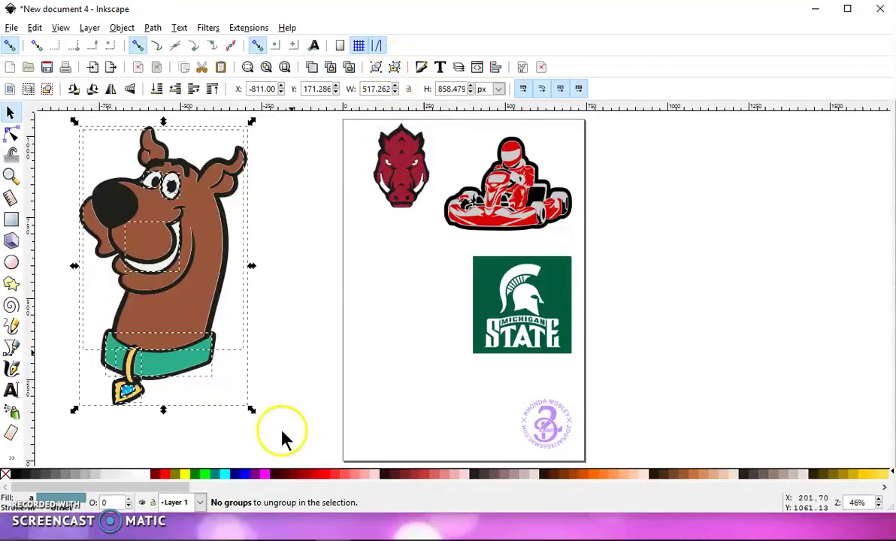
{"action": "left_click", "coordinate": [357, 380]}
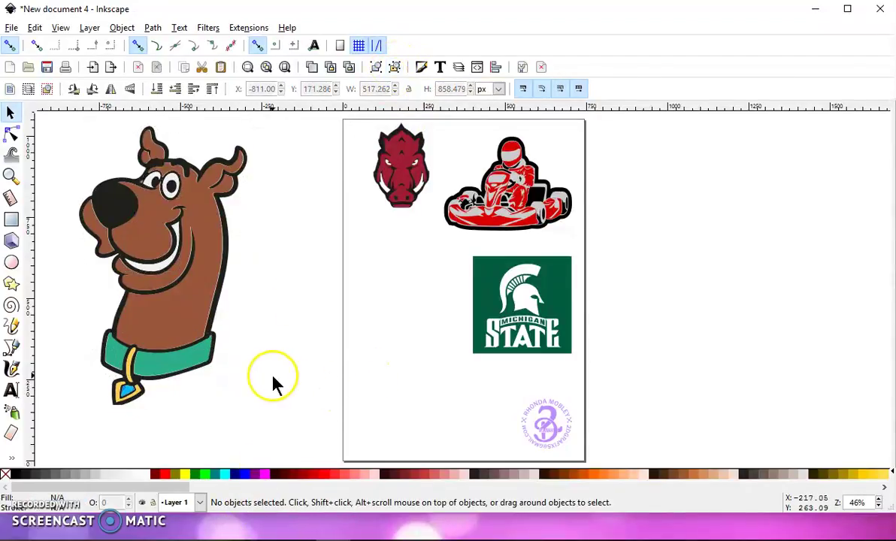
- Drag Scooby's brown body, teal collar and yellow tag onto the page, away from the outline
{"action": "left_click", "coordinate": [200, 293]}
{"action": "left_click_drag", "start_coordinate": [186, 292], "coordinate": [370, 369]}
{"action": "left_click", "coordinate": [195, 367]}
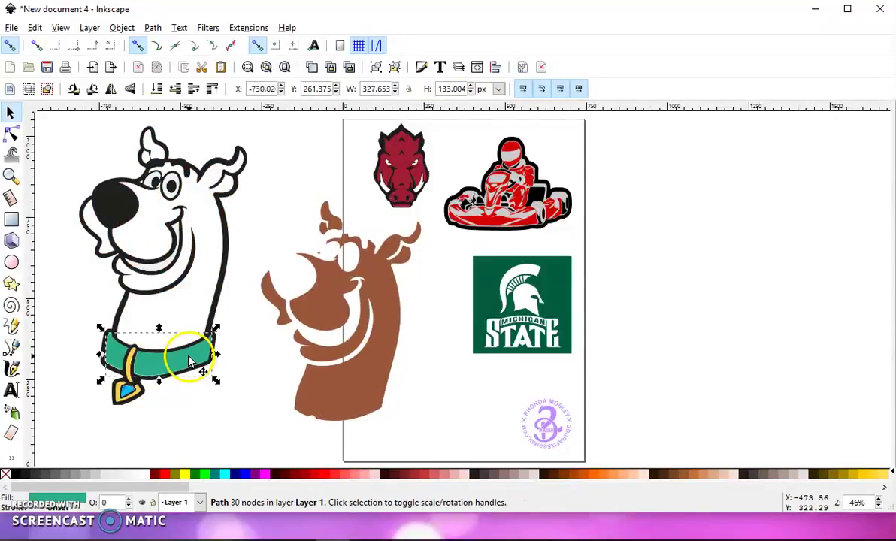
{"action": "left_click_drag", "start_coordinate": [196, 366], "coordinate": [383, 436]}
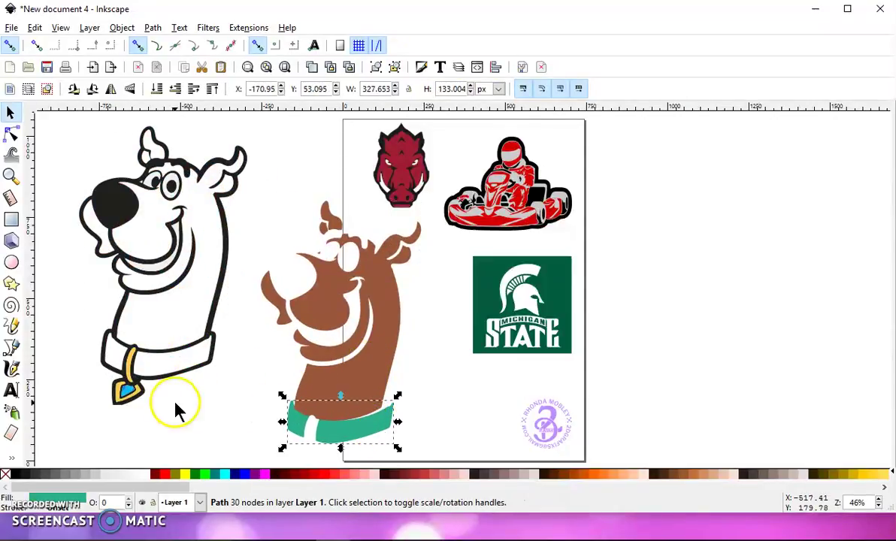
{"action": "left_click", "coordinate": [131, 364]}
{"action": "left_click_drag", "start_coordinate": [131, 364], "coordinate": [294, 426]}
{"action": "left_click", "coordinate": [129, 392]}
{"action": "mouse_move", "coordinate": [135, 391]}
{"action": "left_mouse_down"}
{"action": "mouse_move", "coordinate": [182, 400]}
{"action": "mouse_move", "coordinate": [124, 391]}
{"action": "left_mouse_up"}
- Pull the five blue gem pieces out of the outlined Scooby's collar tag
{"action": "scroll", "coordinate": [124, 394], "scroll_direction": "up", "scroll_amount": 4}
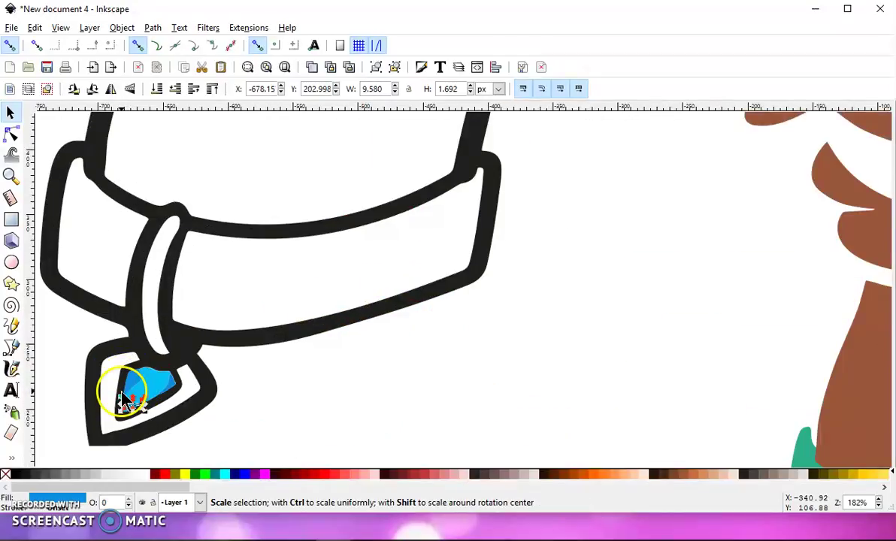
{"action": "left_click", "coordinate": [144, 368]}
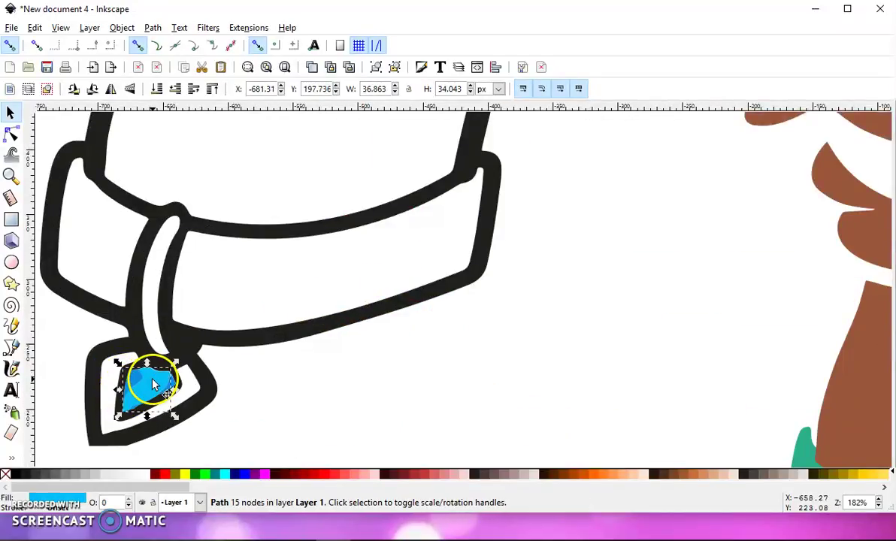
{"action": "left_click_drag", "start_coordinate": [144, 368], "coordinate": [282, 378]}
{"action": "left_click_drag", "start_coordinate": [133, 379], "coordinate": [325, 386]}
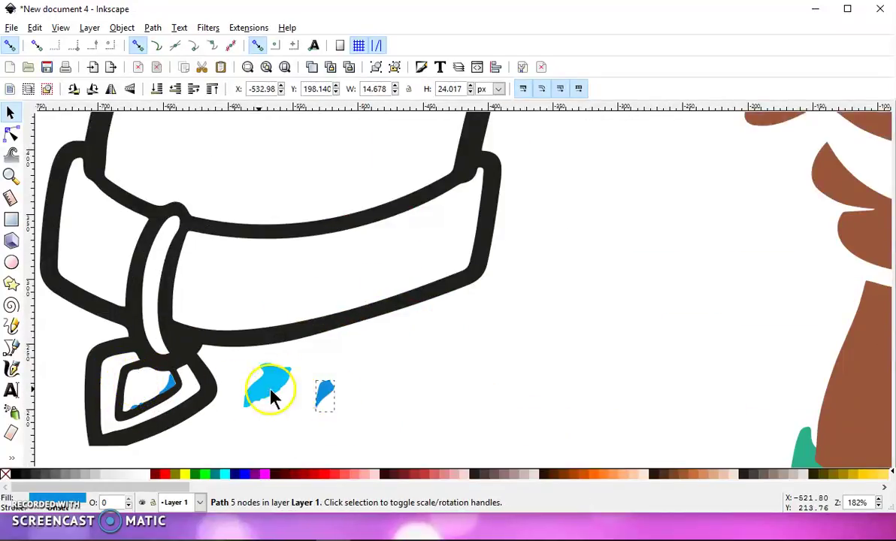
{"action": "left_click_drag", "start_coordinate": [174, 390], "coordinate": [284, 398]}
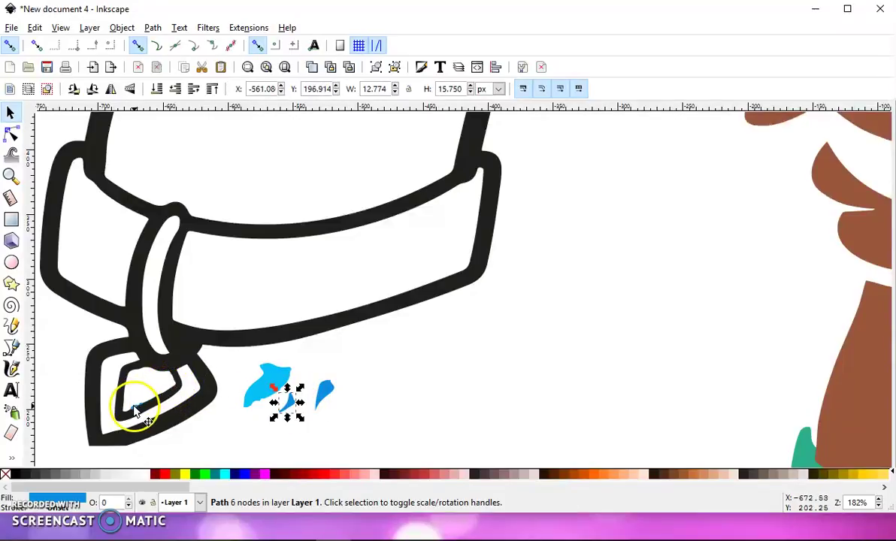
{"action": "left_click_drag", "start_coordinate": [136, 405], "coordinate": [280, 423]}
{"action": "left_click_drag", "start_coordinate": [131, 406], "coordinate": [265, 432]}
- Fit the blue gem pieces back inside the black tag outline, pasting the large piece in place
{"action": "scroll", "coordinate": [221, 392], "scroll_direction": "down", "scroll_amount": 4}
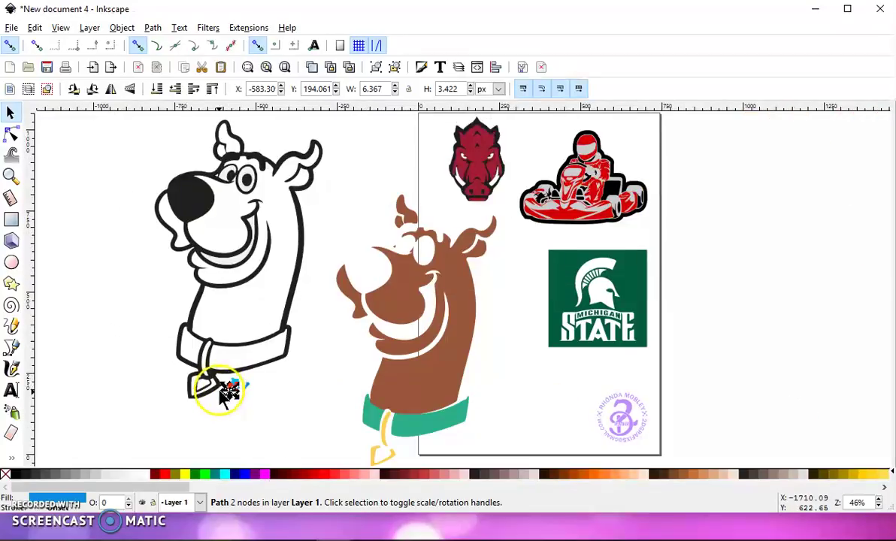
{"action": "scroll", "coordinate": [223, 410], "scroll_direction": "up", "scroll_amount": 4}
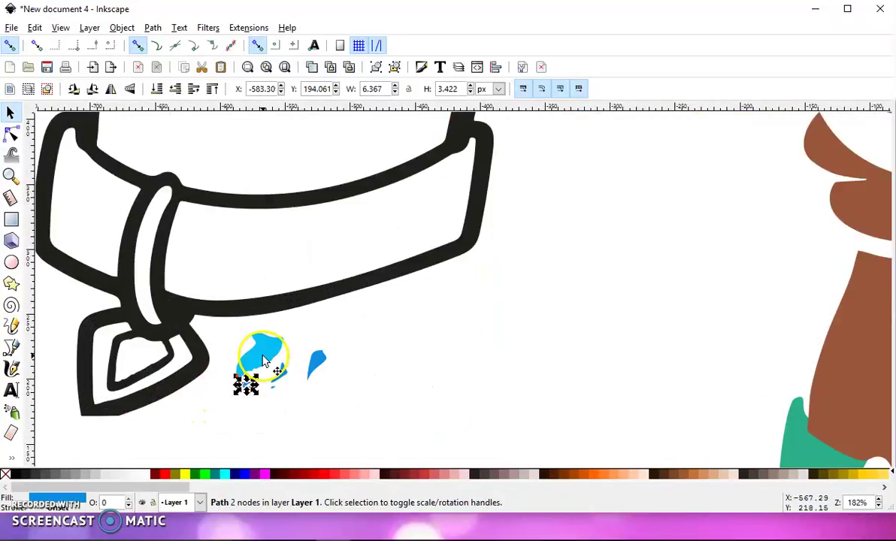
{"action": "left_click_drag", "start_coordinate": [263, 352], "coordinate": [143, 355]}
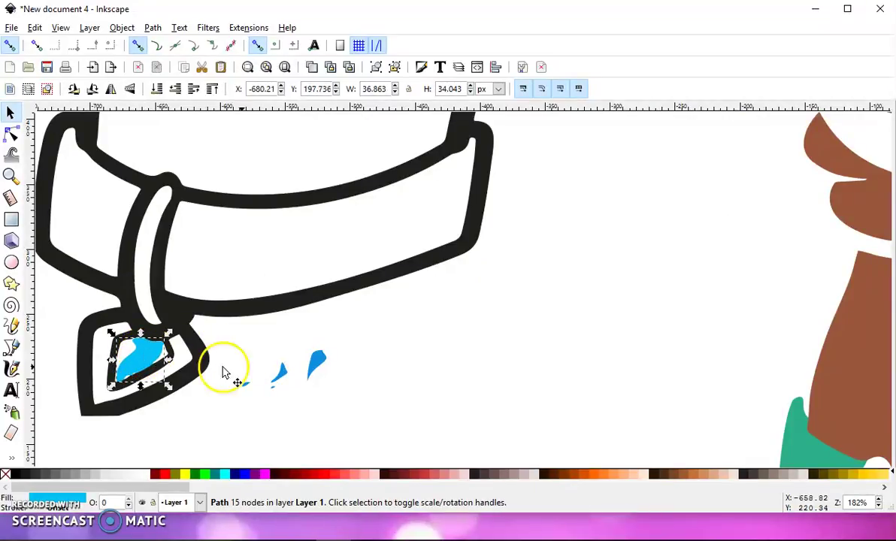
{"action": "left_click_drag", "start_coordinate": [260, 380], "coordinate": [243, 388]}
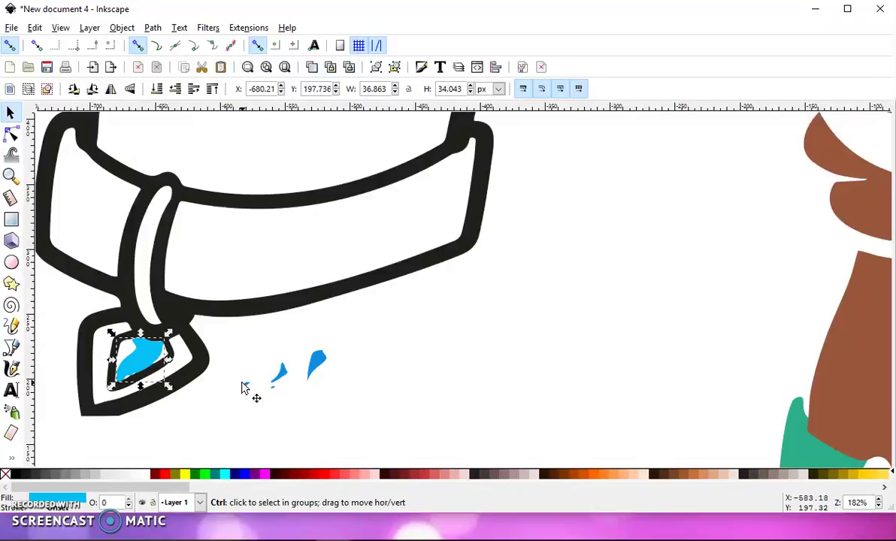
{"action": "key", "text": "ctrl+x"}
{"action": "key", "text": "ctrl+v"}
{"action": "key", "text": "ctrl+z"}
{"action": "key", "text": "ctrl+alt+v"}
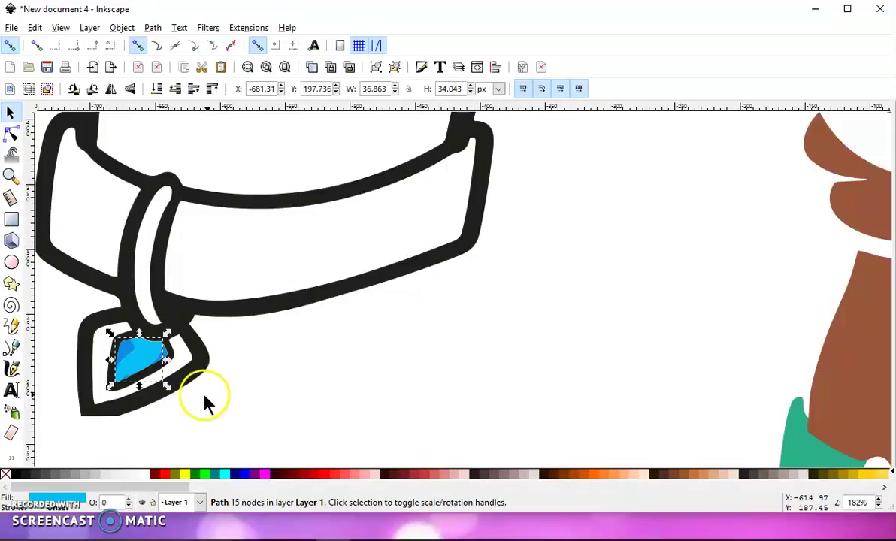
{"action": "scroll", "coordinate": [212, 392], "scroll_direction": "down", "scroll_amount": 2, "text": "ctrl"}
{"action": "scroll", "coordinate": [212, 397], "scroll_direction": "down", "scroll_amount": 1, "text": "ctrl"}
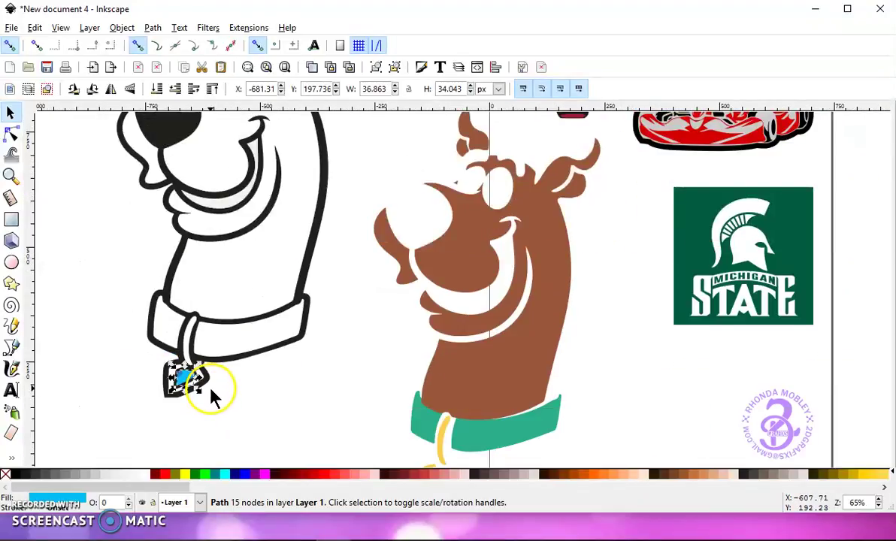
{"action": "scroll", "coordinate": [213, 398], "scroll_direction": "down", "scroll_amount": 2, "text": "ctrl"}
- Union the collar tag pieces into one shape and drag it onto the brown Scooby's teal collar
{"action": "left_click_drag", "start_coordinate": [225, 416], "coordinate": [180, 370]}
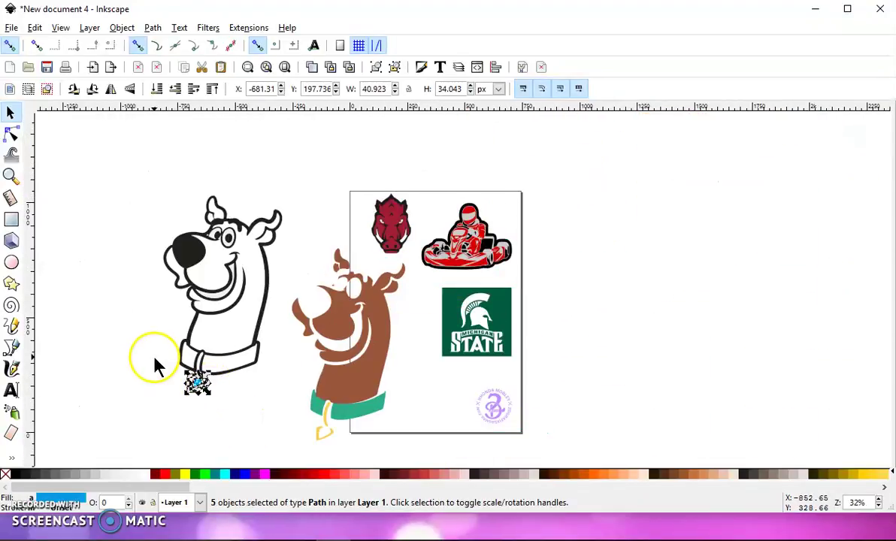
{"action": "left_click", "coordinate": [147, 28]}
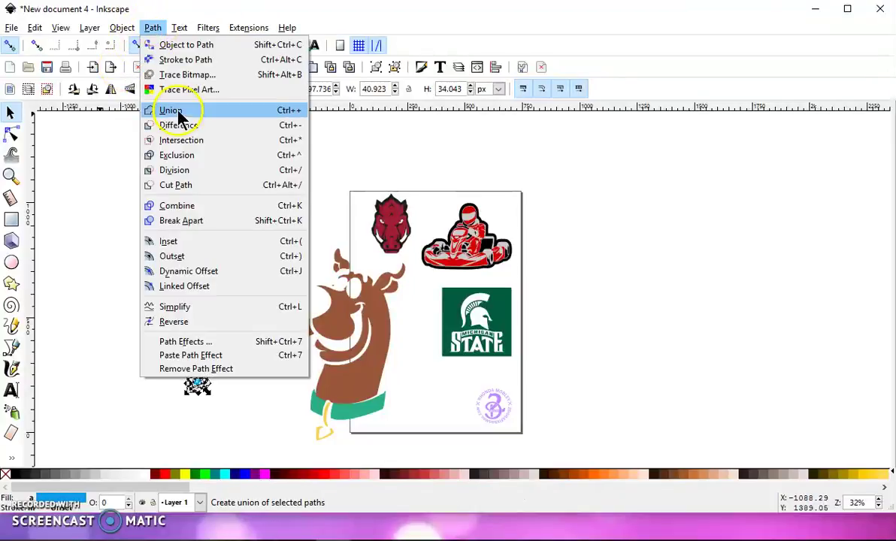
{"action": "left_click", "coordinate": [162, 110]}
{"action": "left_click_drag", "start_coordinate": [197, 384], "coordinate": [327, 439]}
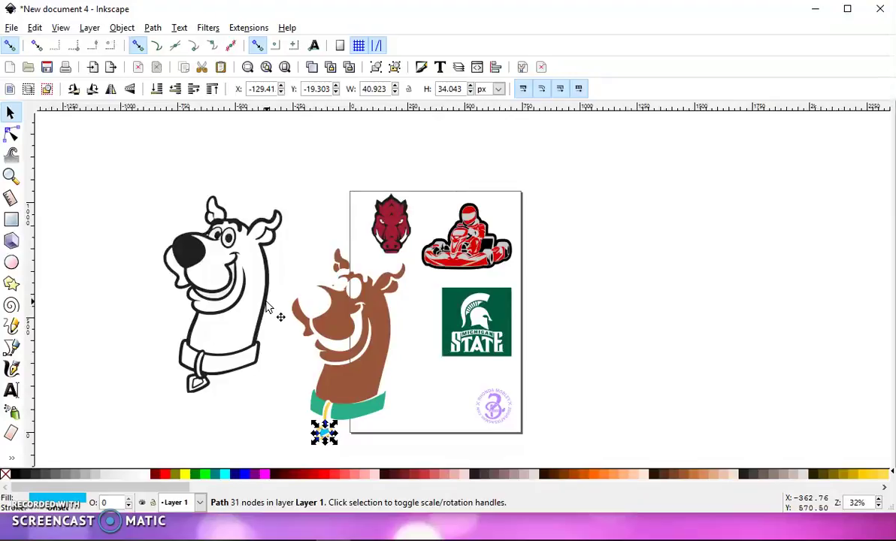
{"action": "left_click", "coordinate": [229, 236]}
{"action": "scroll", "coordinate": [230, 236], "scroll_direction": "up", "scroll_amount": 4, "text": "ctrl"}
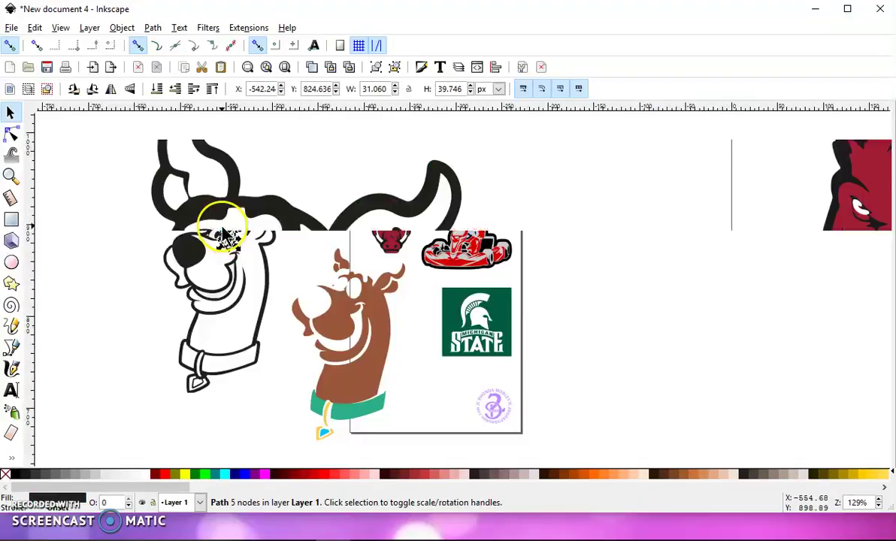
- Union the outlined Scooby's two eyes and mouth into one path
{"action": "left_click", "coordinate": [253, 245]}
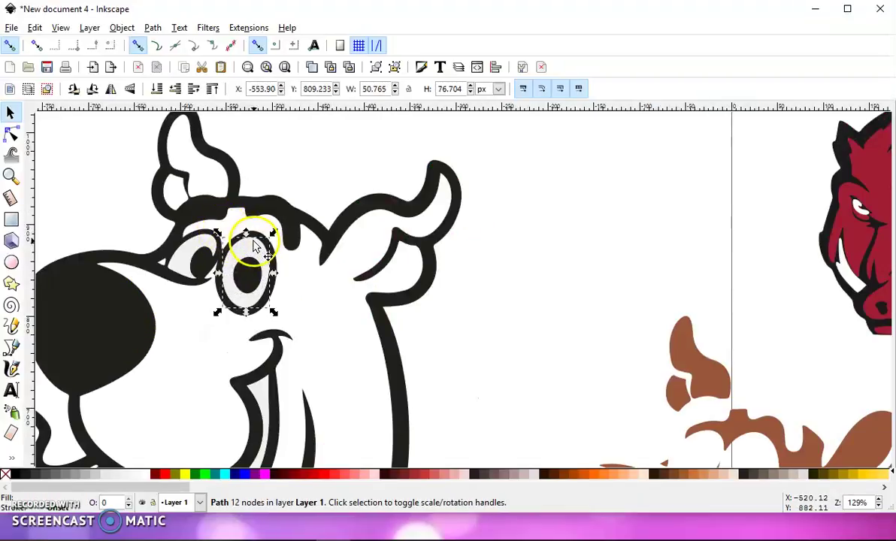
{"action": "left_click", "coordinate": [189, 246]}
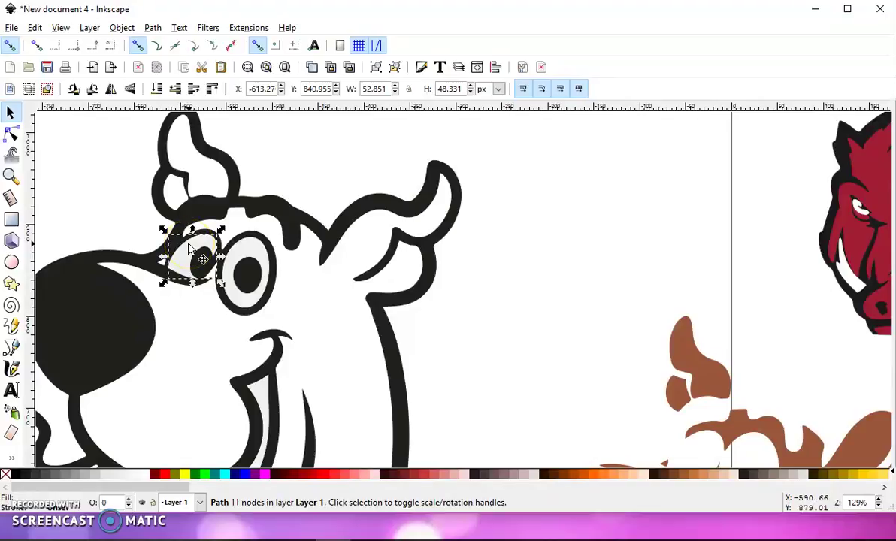
{"action": "left_click", "coordinate": [267, 388]}
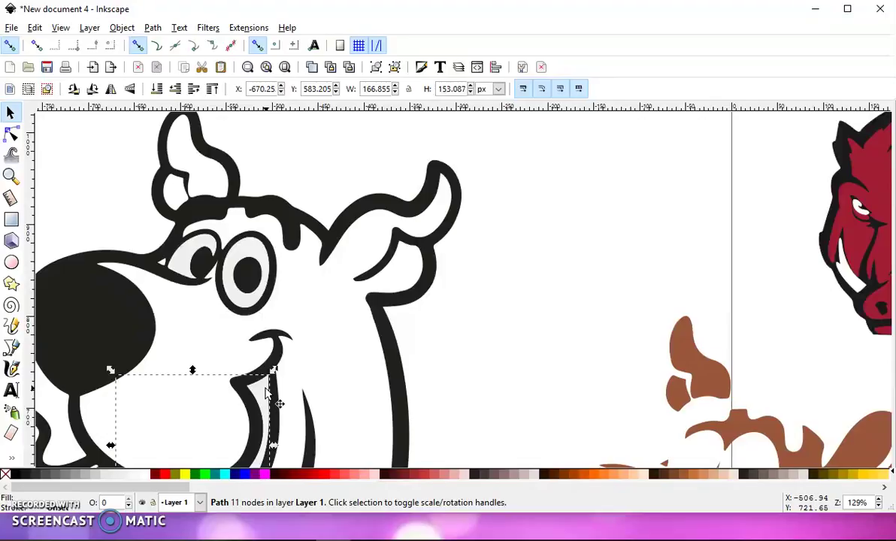
{"action": "key", "text": "shift"}
{"action": "left_click", "coordinate": [249, 244], "text": "shift"}
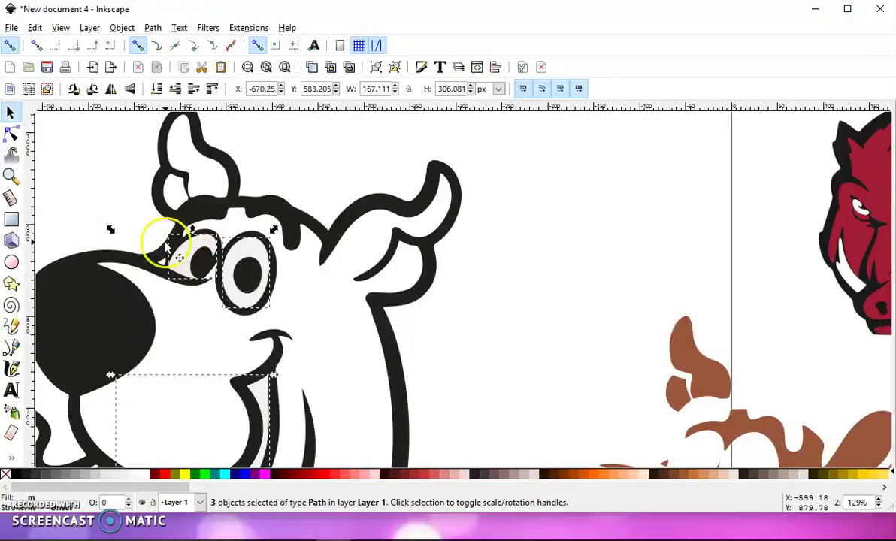
{"action": "left_click", "coordinate": [153, 27]}
{"action": "left_click", "coordinate": [172, 111]}
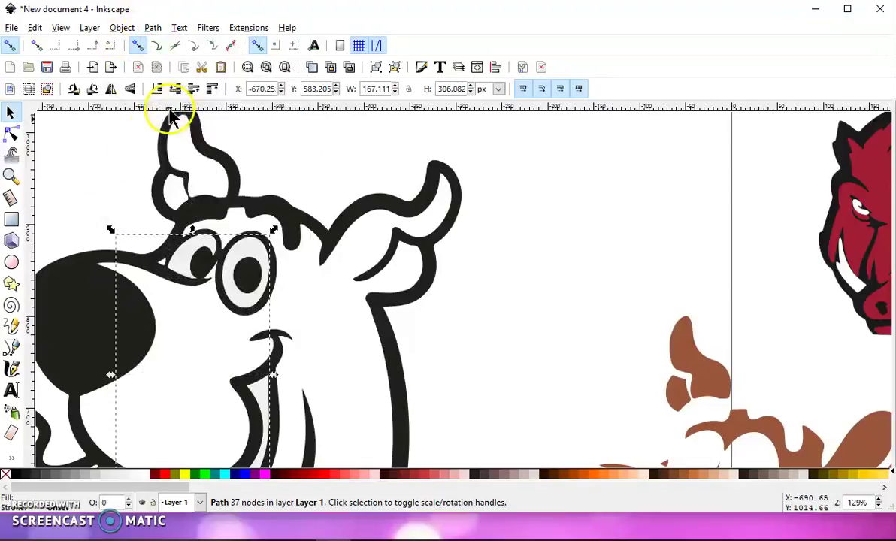
- Fill the eyes-and-mouth shape with 30% Gray and drag it onto the brown Scooby's head
{"action": "left_click", "coordinate": [79, 478]}
{"action": "scroll", "coordinate": [234, 339], "scroll_direction": "down", "scroll_amount": 2}
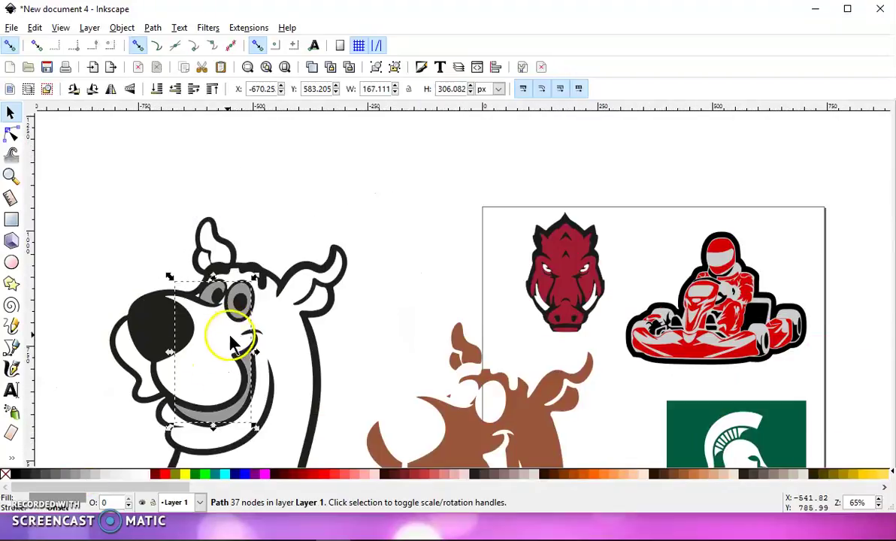
{"action": "left_click", "coordinate": [88, 476]}
{"action": "left_click_drag", "start_coordinate": [245, 293], "coordinate": [416, 337]}
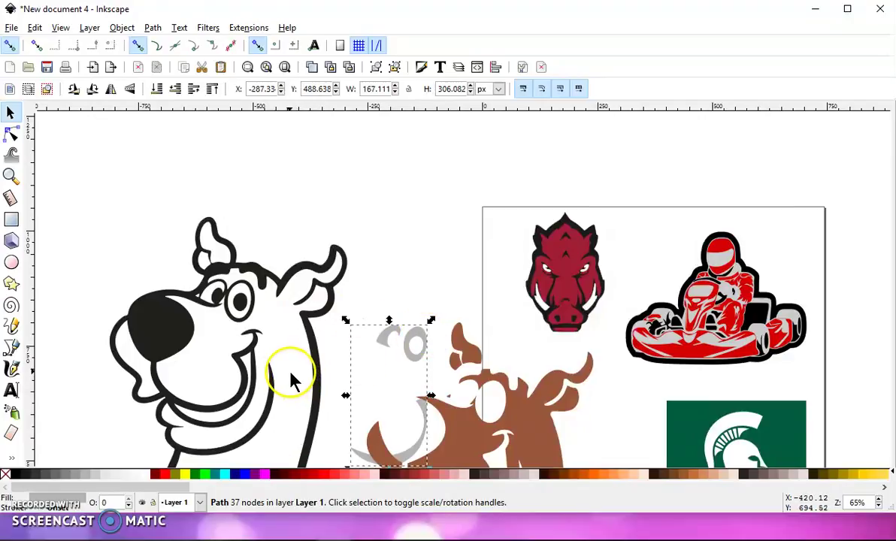
- Move the eye pupil aside and select both paths of the outlined Scooby
{"action": "scroll", "coordinate": [263, 344], "scroll_direction": "down", "scroll_amount": 1}
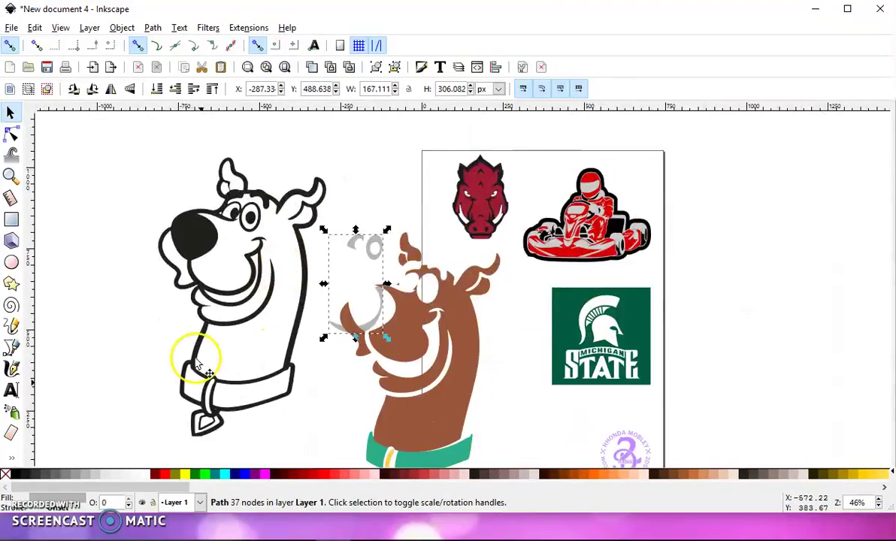
{"action": "left_click", "coordinate": [245, 216]}
{"action": "mouse_move", "coordinate": [246, 216]}
{"action": "left_mouse_down"}
{"action": "mouse_move", "coordinate": [266, 279]}
{"action": "mouse_move", "coordinate": [246, 213]}
{"action": "left_mouse_up"}
{"action": "left_click", "coordinate": [247, 188]}
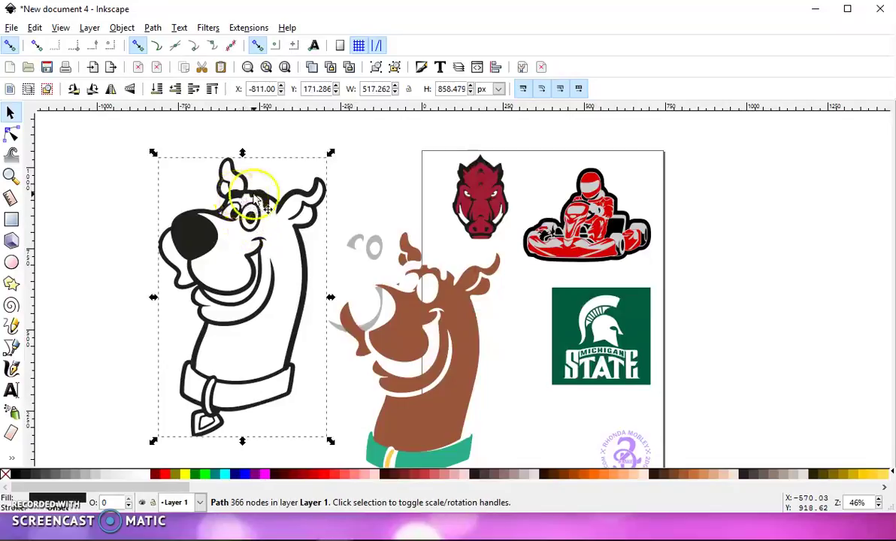
{"action": "left_click_drag", "start_coordinate": [132, 123], "coordinate": [346, 453]}
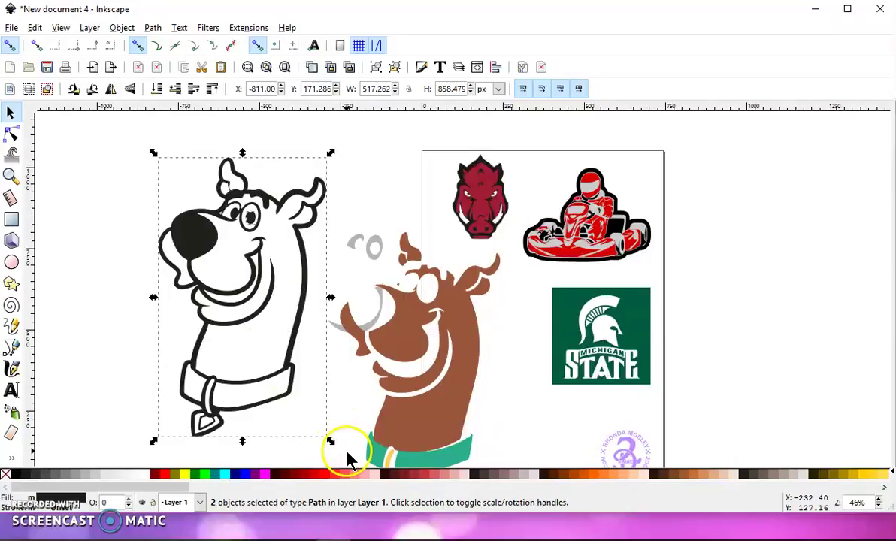
{"action": "left_click_drag", "start_coordinate": [132, 132], "coordinate": [334, 448]}
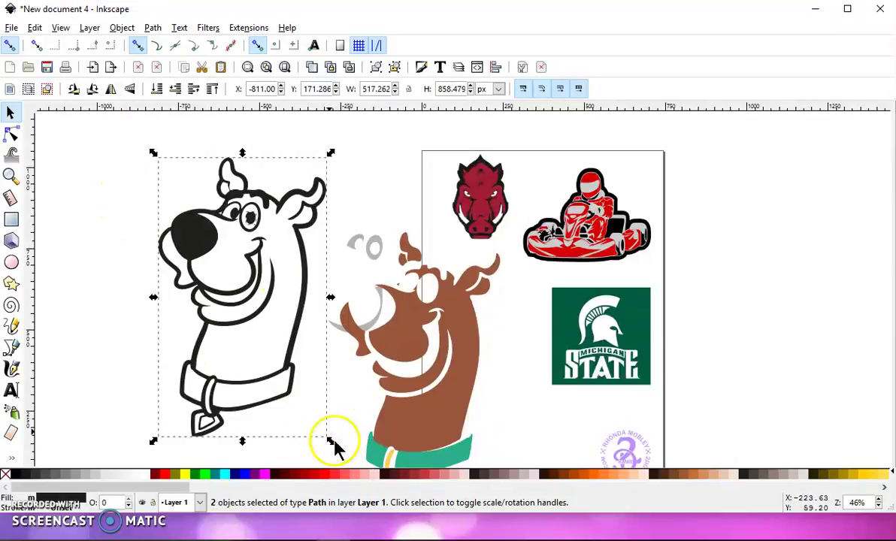
- Break apart the outline, union the pieces into an 88-node silhouette, and drag it onto the brown Scooby
{"action": "left_click", "coordinate": [152, 28]}
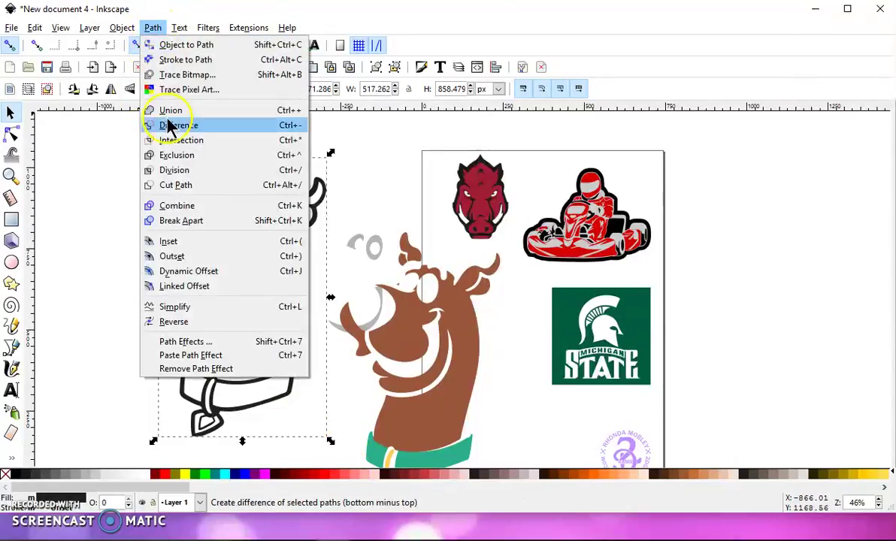
{"action": "left_click", "coordinate": [210, 223]}
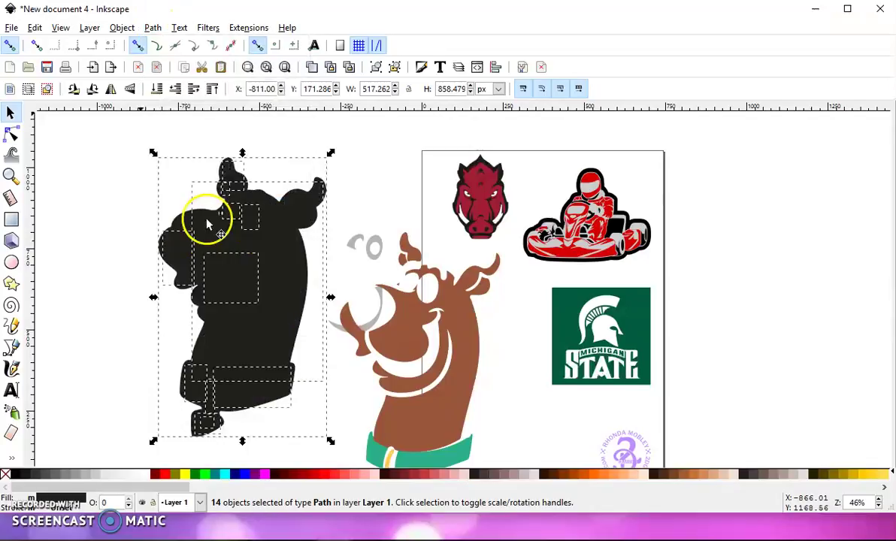
{"action": "left_click", "coordinate": [152, 28]}
{"action": "left_click", "coordinate": [174, 111]}
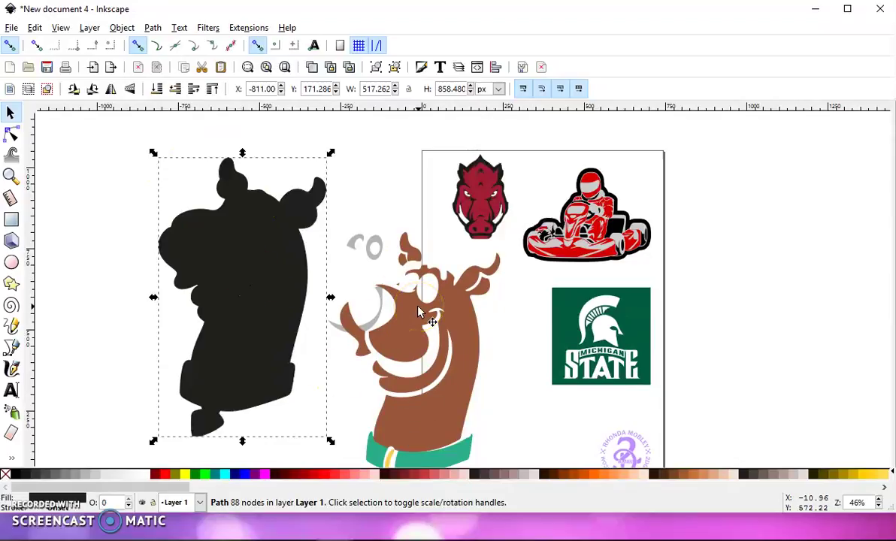
{"action": "left_click_drag", "start_coordinate": [253, 265], "coordinate": [486, 259]}
- Align the black silhouette behind the brown body, position the grey face, collar and body, then select all six paths
{"action": "scroll", "coordinate": [354, 251], "scroll_direction": "down", "scroll_amount": 1, "text": "ctrl"}
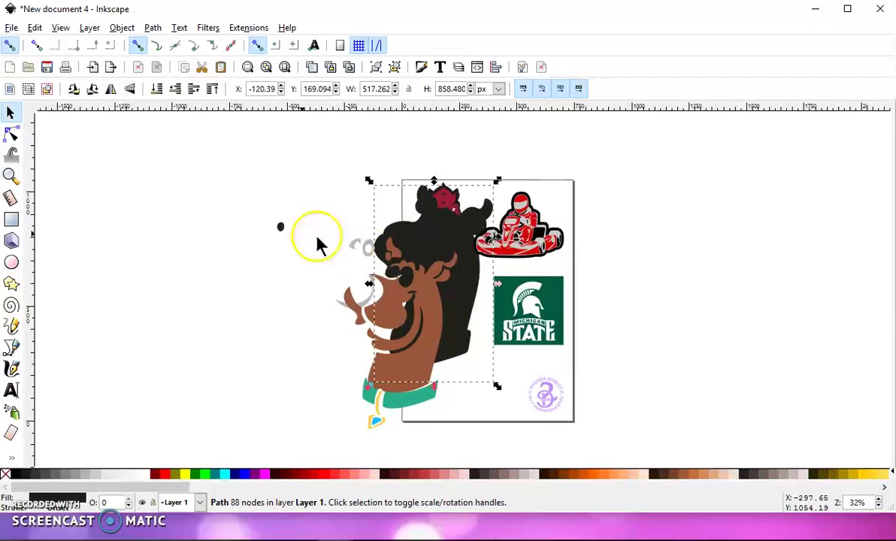
{"action": "left_click_drag", "start_coordinate": [199, 161], "coordinate": [334, 290]}
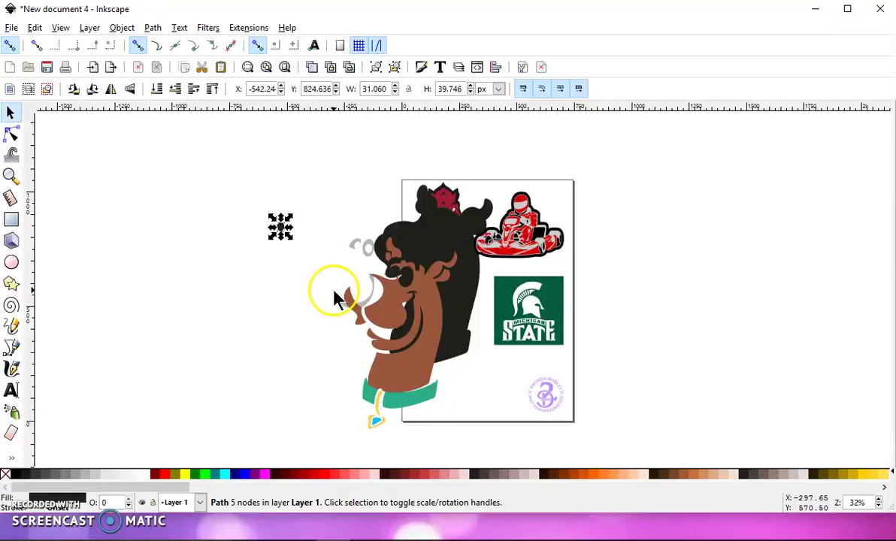
{"action": "left_click", "coordinate": [331, 280]}
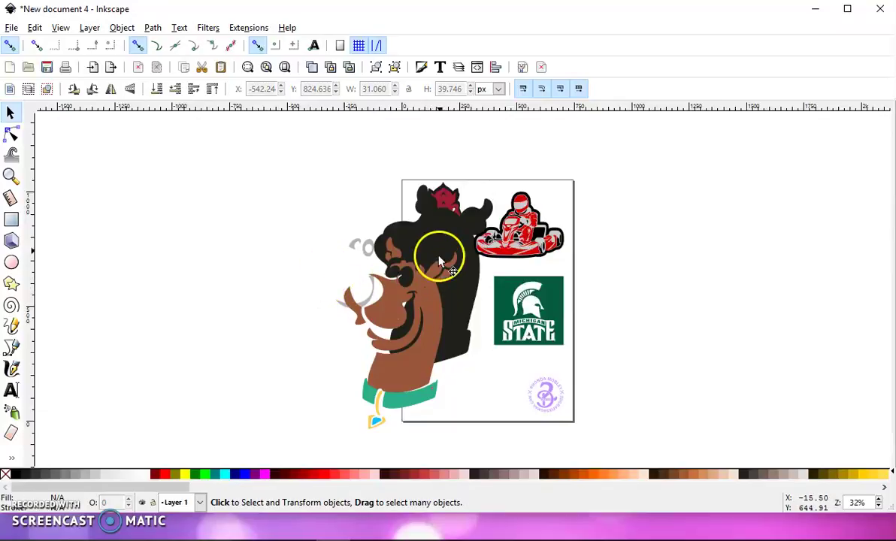
{"action": "left_click_drag", "start_coordinate": [423, 262], "coordinate": [411, 279]}
{"action": "left_click", "coordinate": [376, 255]}
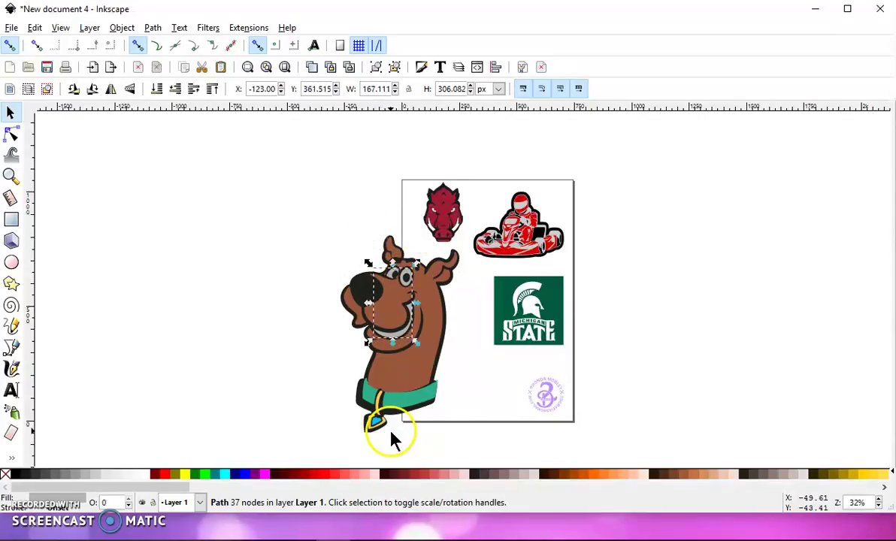
{"action": "left_click", "coordinate": [409, 398]}
{"action": "left_click", "coordinate": [408, 399], "text": "alt"}
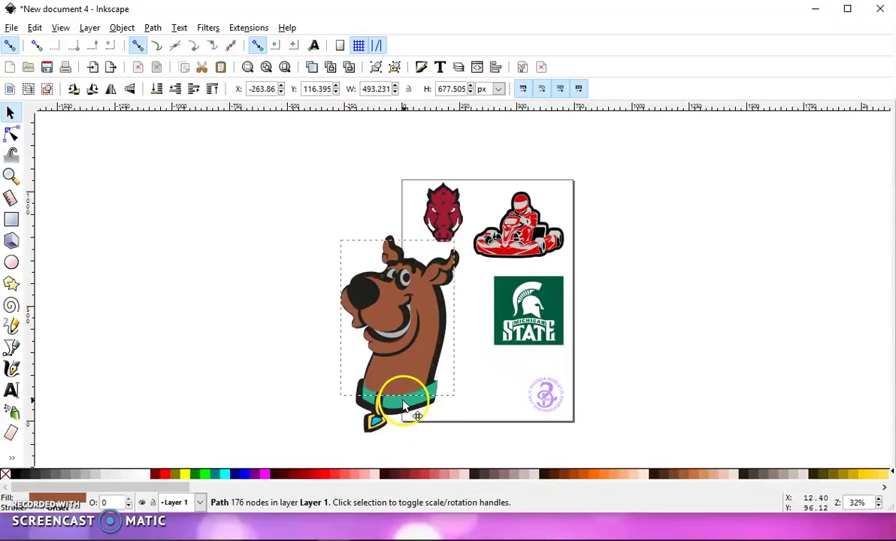
{"action": "left_click_drag", "start_coordinate": [409, 399], "coordinate": [394, 416]}
{"action": "left_click", "coordinate": [401, 410]}
{"action": "left_click_drag", "start_coordinate": [294, 196], "coordinate": [466, 452]}
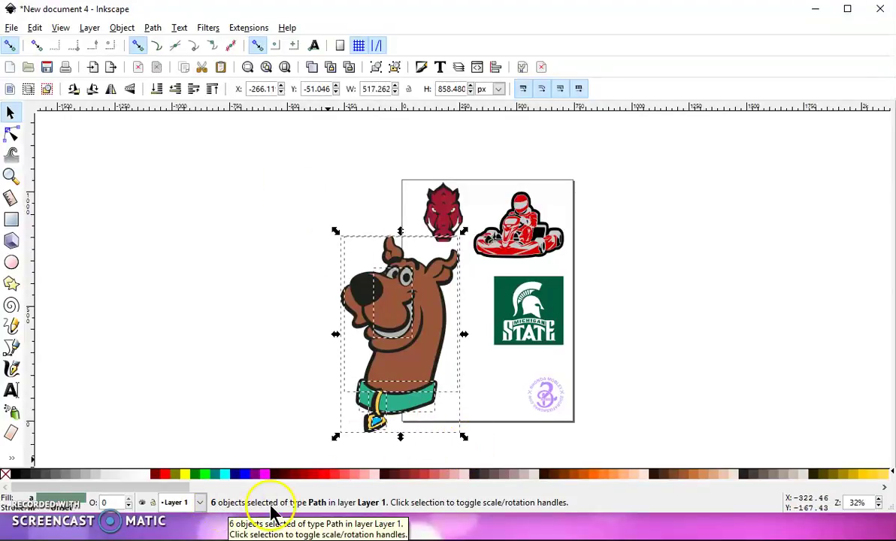
{"action": "left_click", "coordinate": [375, 68]}
{"action": "left_click_drag", "start_coordinate": [336, 232], "coordinate": [399, 300]}
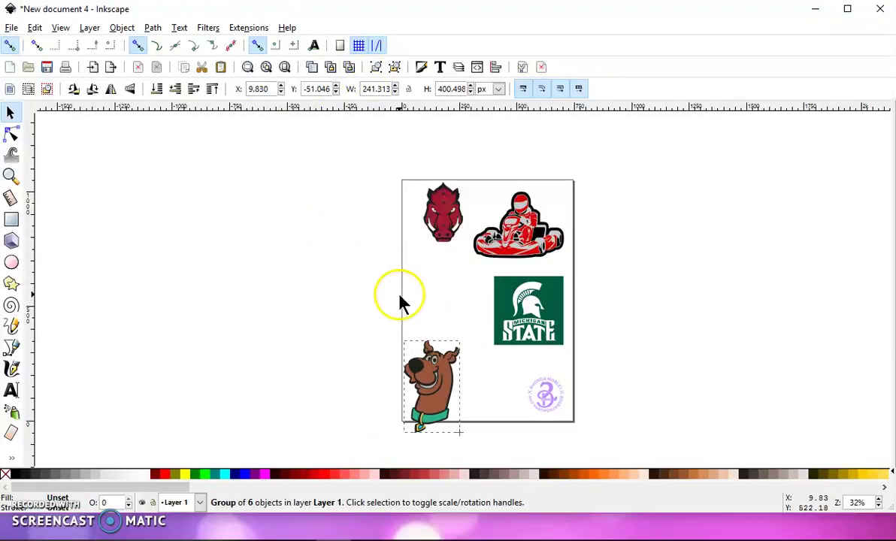
{"action": "left_click_drag", "start_coordinate": [463, 410], "coordinate": [460, 319]}
{"action": "left_click", "coordinate": [538, 241]}
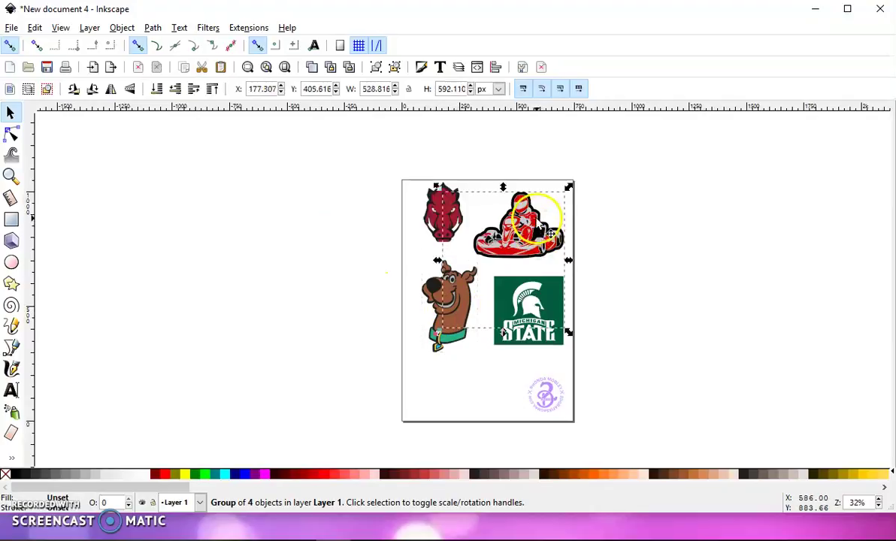
{"action": "left_click_drag", "start_coordinate": [538, 241], "coordinate": [250, 230]}
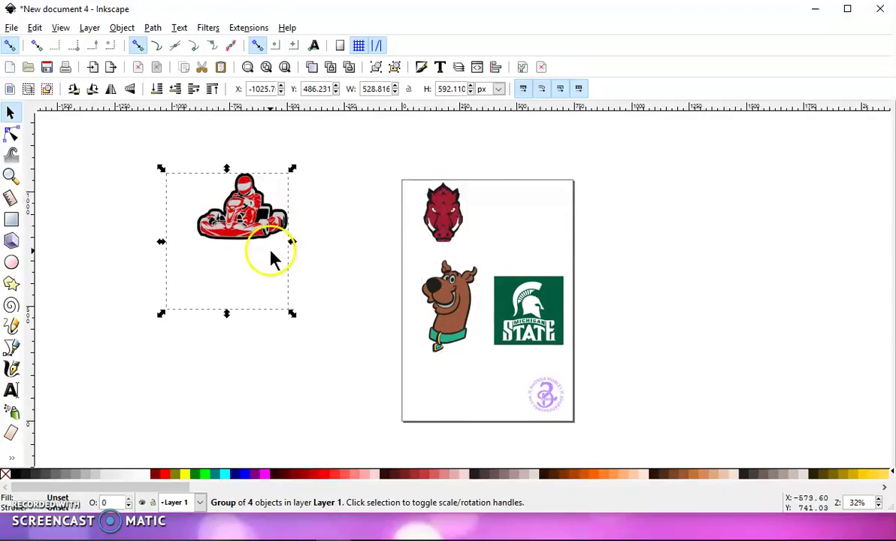
{"action": "left_click", "coordinate": [453, 222]}
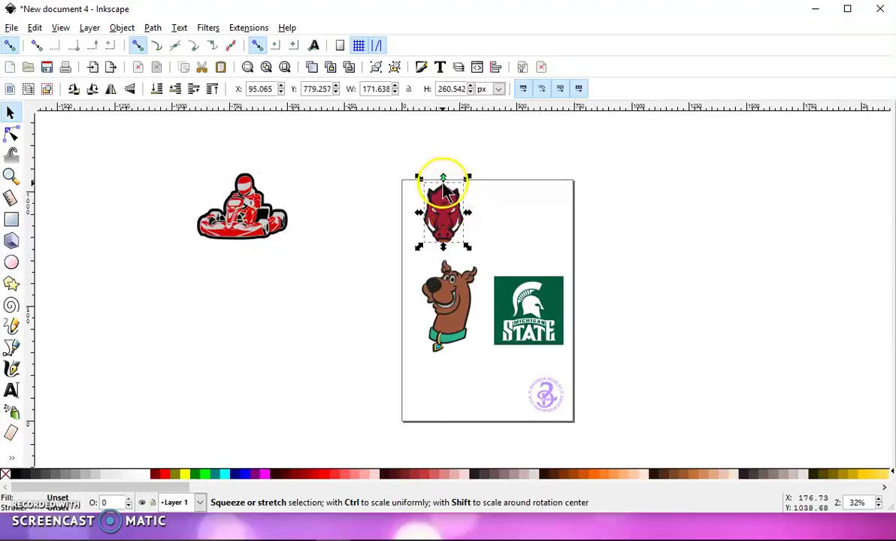
{"action": "scroll", "coordinate": [442, 190], "scroll_direction": "up", "scroll_amount": 2, "text": "ctrl"}
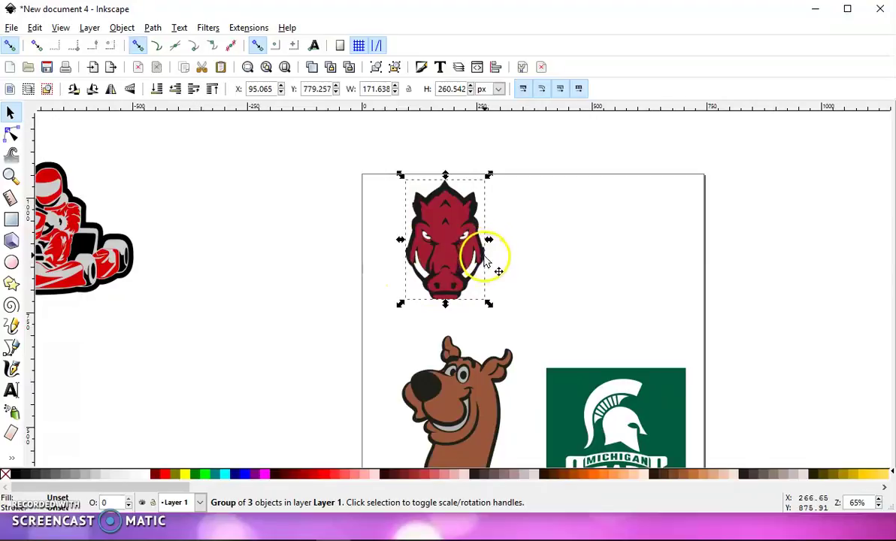
{"action": "left_click", "coordinate": [467, 373]}
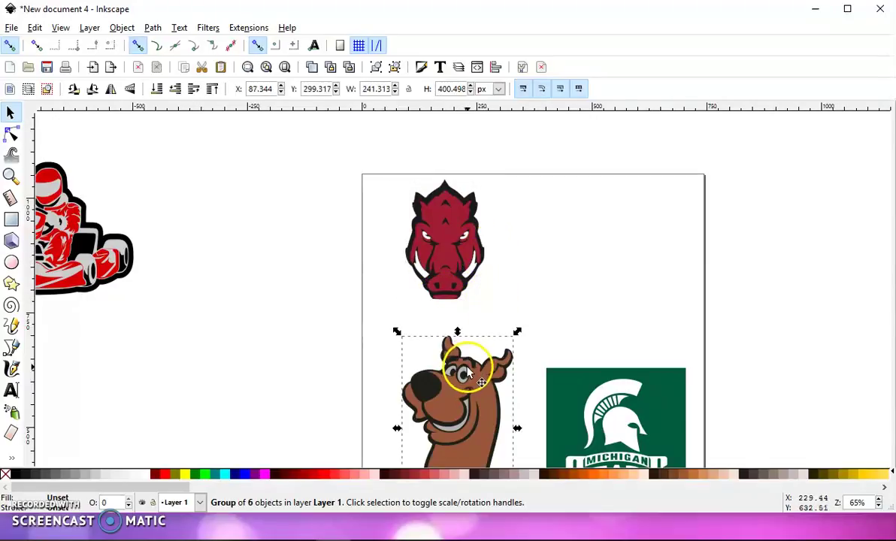
{"action": "scroll", "coordinate": [472, 360], "scroll_direction": "down", "scroll_amount": 5}
{"action": "scroll", "coordinate": [472, 164], "scroll_direction": "up", "scroll_amount": 1, "text": "ctrl"}
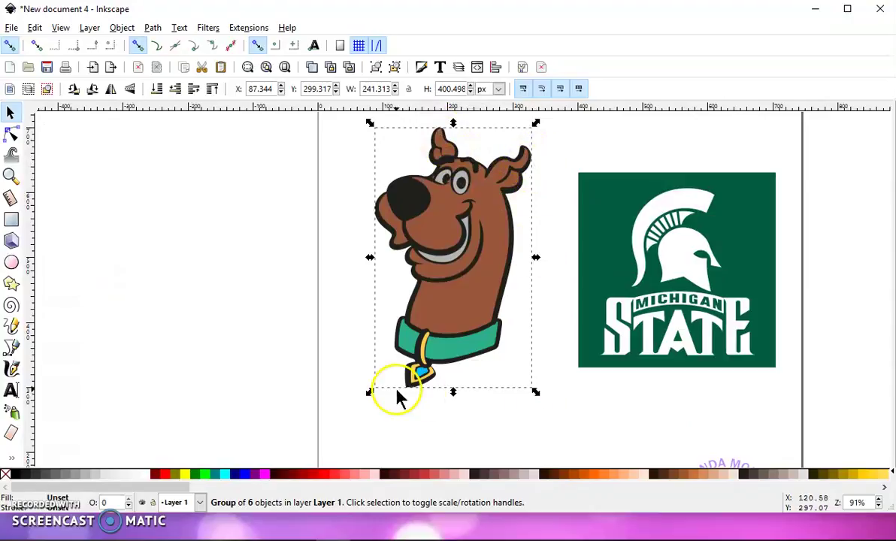
{"action": "scroll", "coordinate": [203, 225], "scroll_direction": "down", "scroll_amount": 4, "text": "ctrl"}
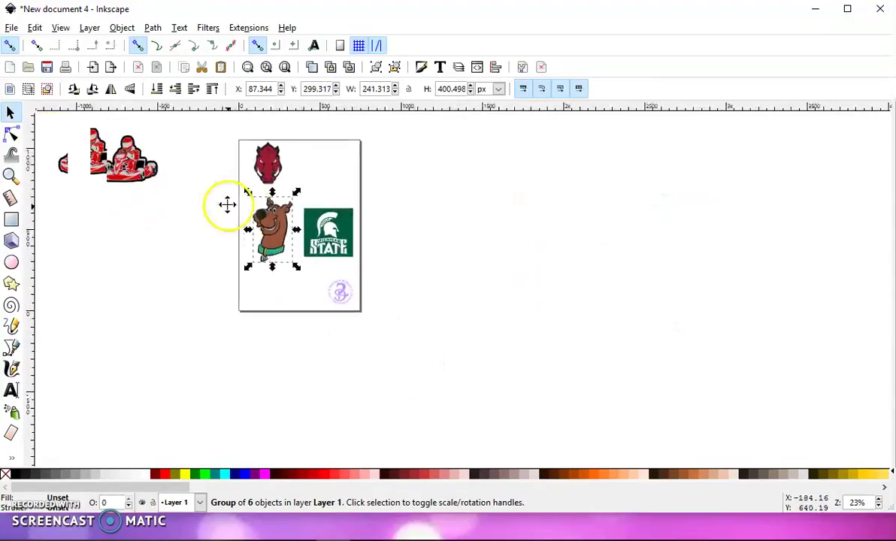
{"action": "scroll", "coordinate": [228, 204], "scroll_direction": "left", "scroll_amount": 5}
{"action": "scroll", "coordinate": [368, 194], "scroll_direction": "up", "scroll_amount": 2, "text": "ctrl"}
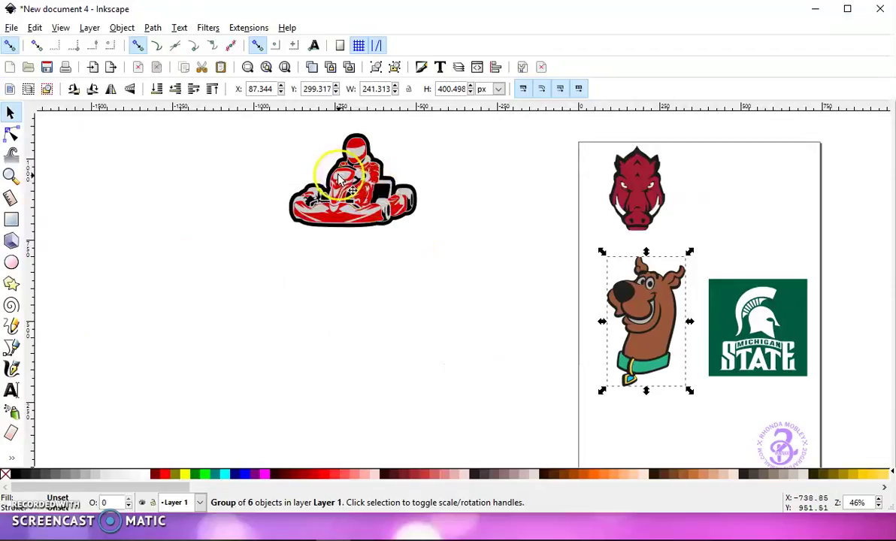
{"action": "scroll", "coordinate": [345, 196], "scroll_direction": "up", "scroll_amount": 2}
- Ungroup the go-kart repeatedly until it becomes 14 separate paths, then deselect everything
{"action": "left_click", "coordinate": [362, 245]}
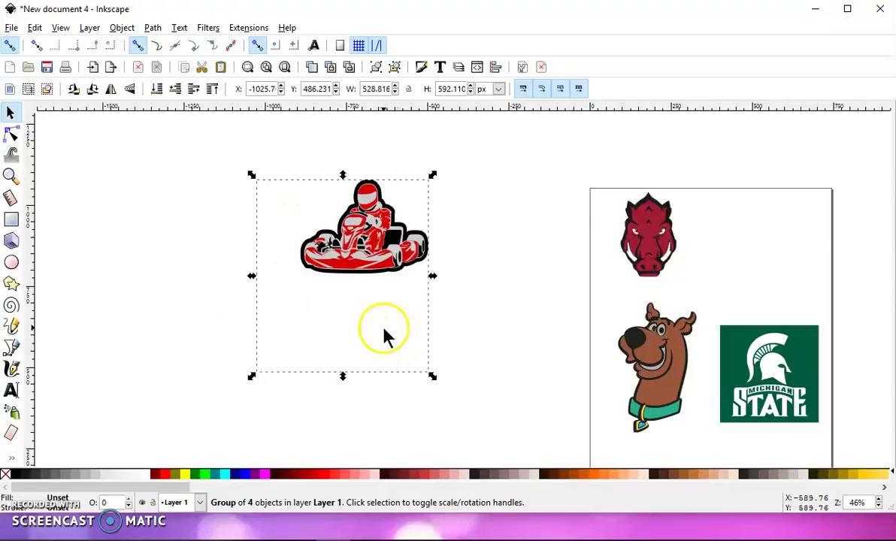
{"action": "left_click", "coordinate": [396, 68]}
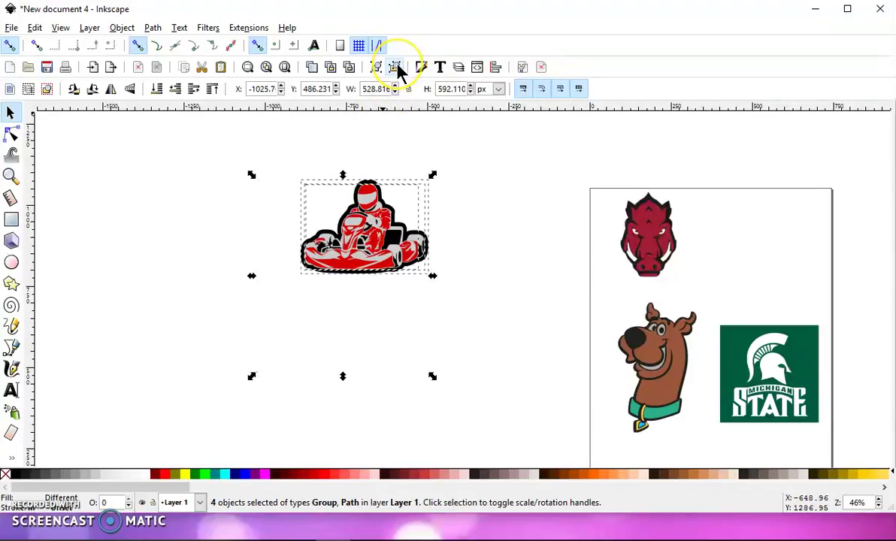
{"action": "left_click", "coordinate": [397, 68]}
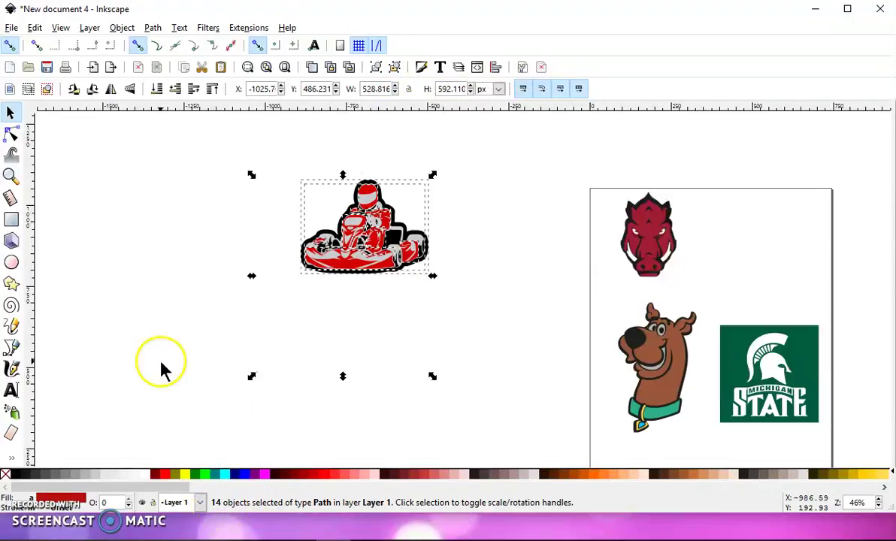
{"action": "left_click", "coordinate": [397, 69]}
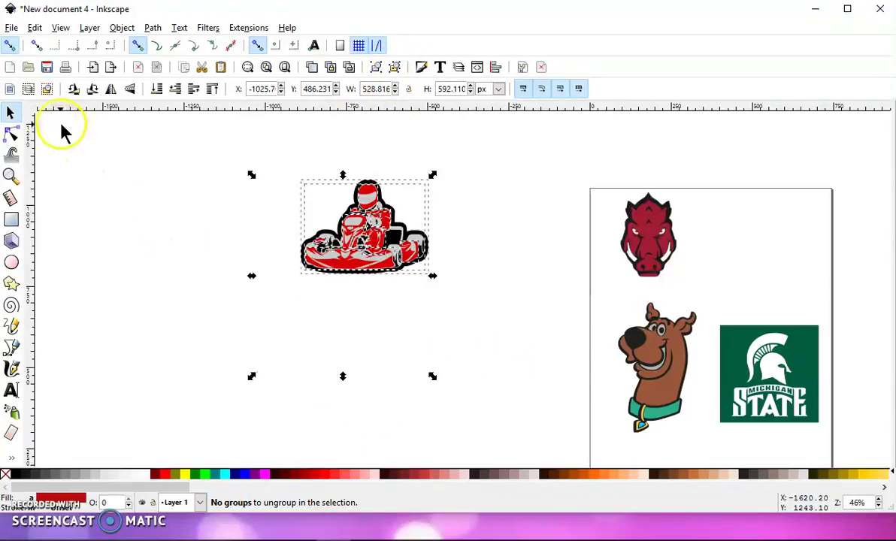
{"action": "left_click", "coordinate": [46, 90]}
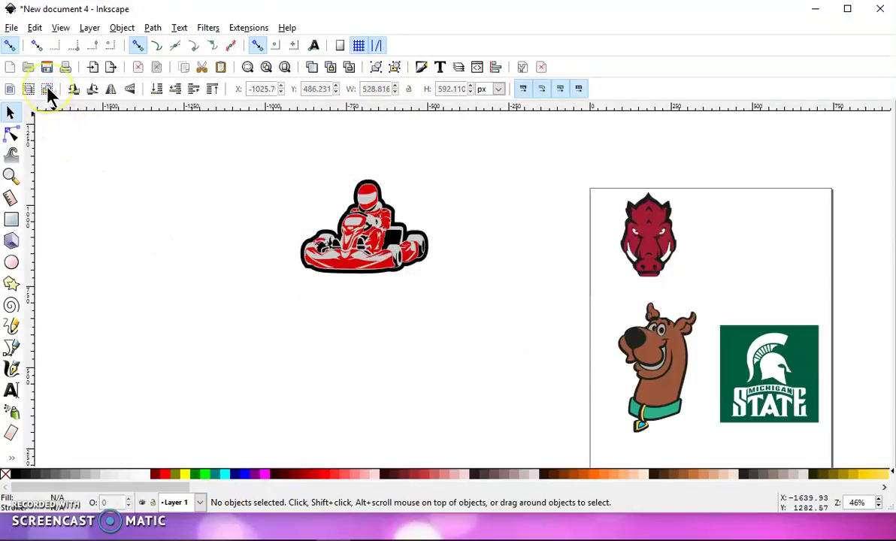
- Pull the kart's black outline out to the right and stack the grey body on it
{"action": "left_click", "coordinate": [369, 188]}
{"action": "scroll", "coordinate": [373, 190], "scroll_direction": "up", "scroll_amount": 2}
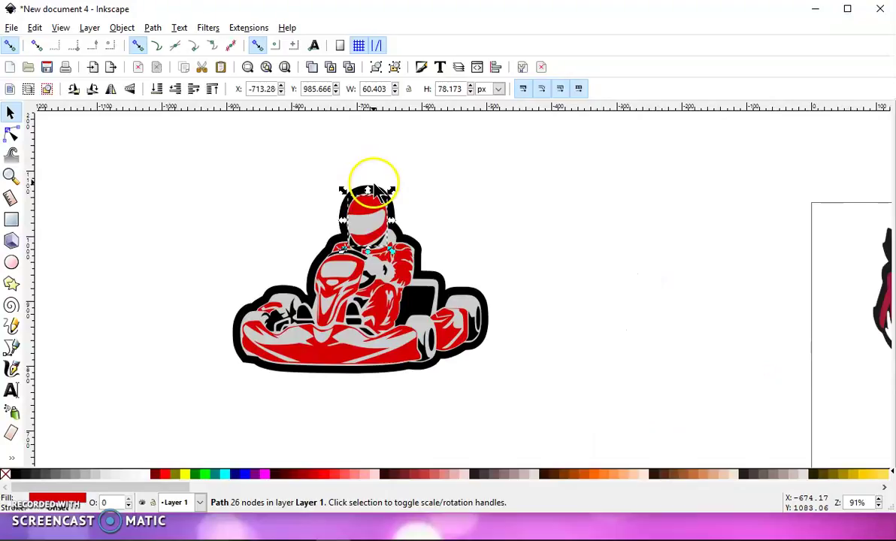
{"action": "key", "text": "Escape"}
{"action": "left_click", "coordinate": [373, 192]}
{"action": "left_click_drag", "start_coordinate": [366, 194], "coordinate": [665, 174]}
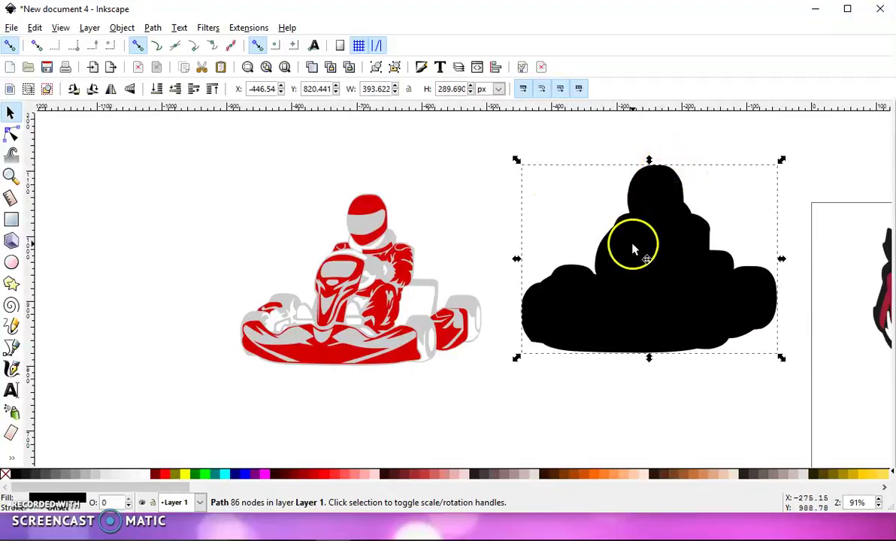
{"action": "left_click", "coordinate": [423, 289]}
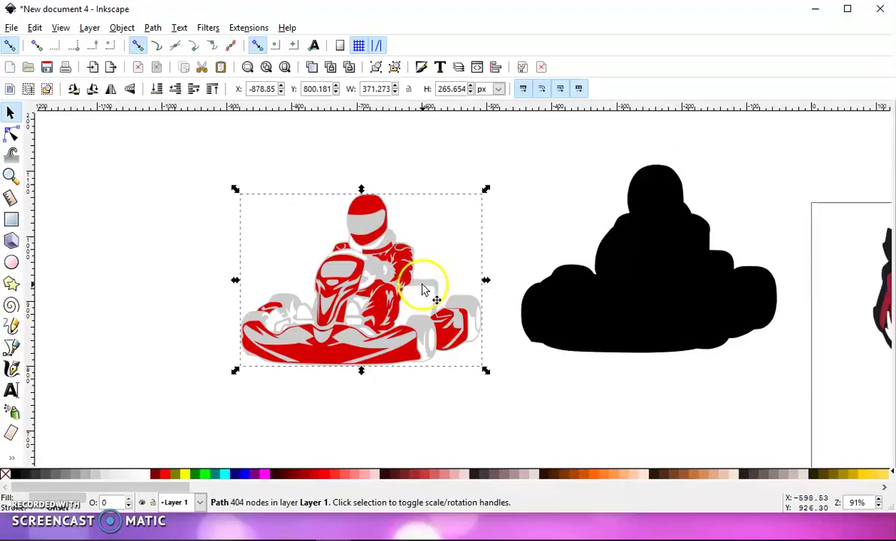
{"action": "left_click_drag", "start_coordinate": [421, 285], "coordinate": [699, 271]}
- Select all the red kart pieces and merge them into one shape with Path > Union
{"action": "left_click", "coordinate": [399, 357]}
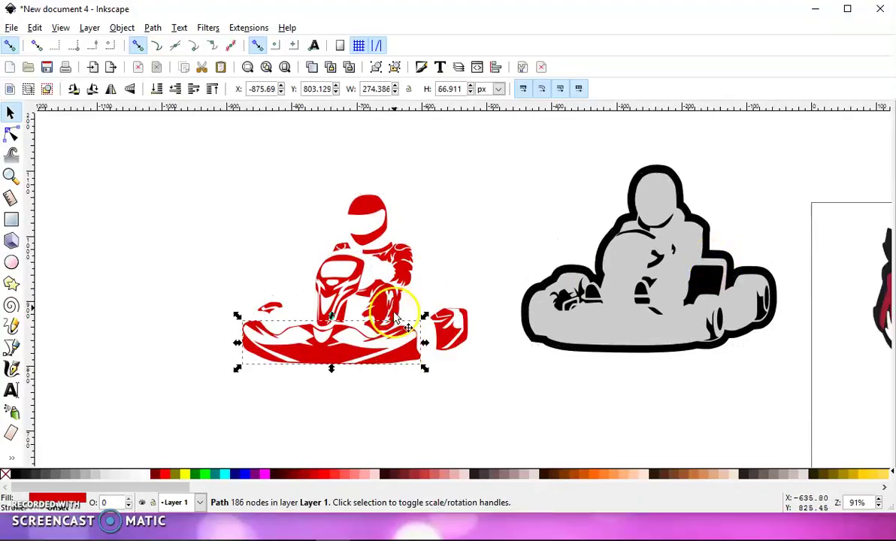
{"action": "left_click", "coordinate": [376, 291]}
{"action": "left_click_drag", "start_coordinate": [336, 293], "coordinate": [226, 310]}
{"action": "key", "text": "ctrl+z"}
{"action": "left_click", "coordinate": [362, 209]}
{"action": "left_click", "coordinate": [403, 269]}
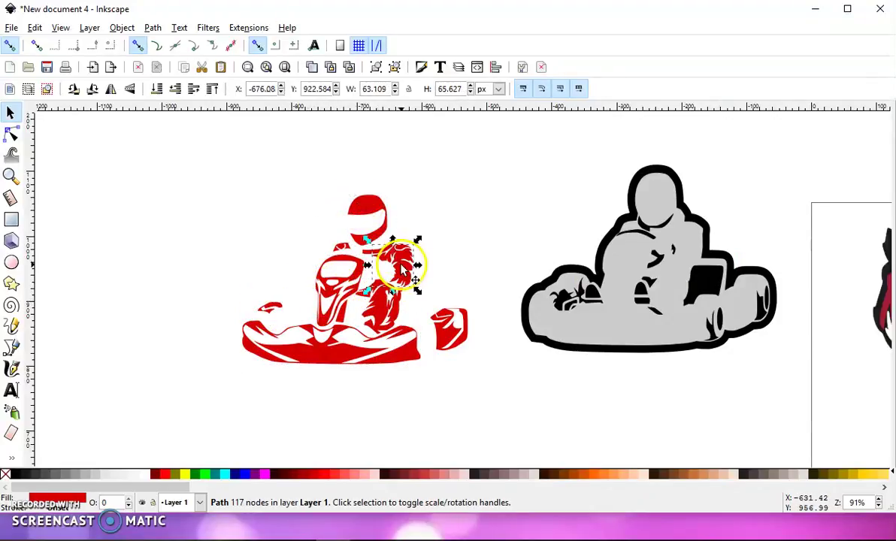
{"action": "left_click_drag", "start_coordinate": [526, 397], "coordinate": [234, 172]}
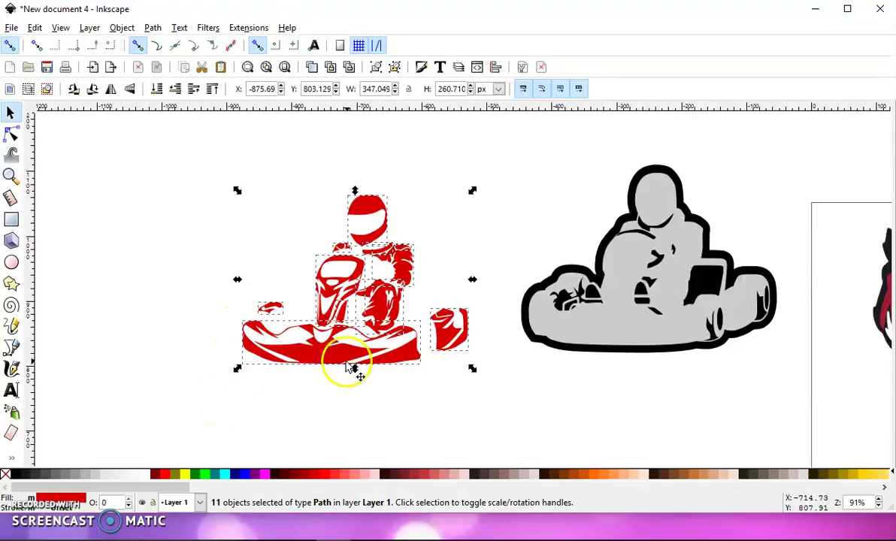
{"action": "left_click", "coordinate": [556, 413]}
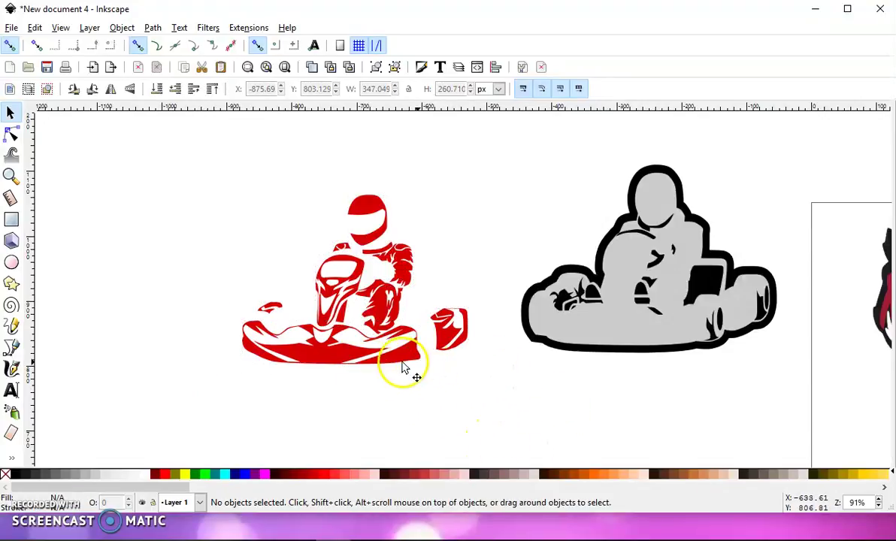
{"action": "left_click_drag", "start_coordinate": [500, 385], "coordinate": [234, 176]}
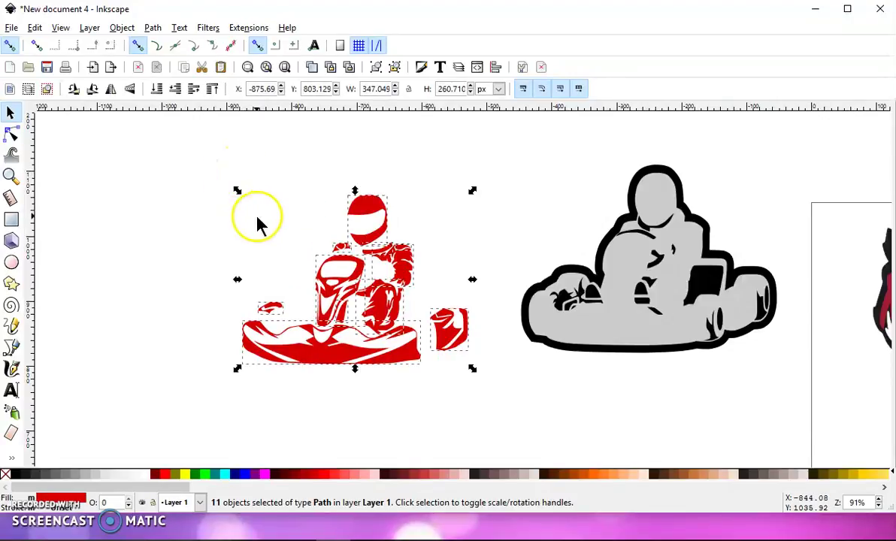
{"action": "left_click", "coordinate": [155, 29]}
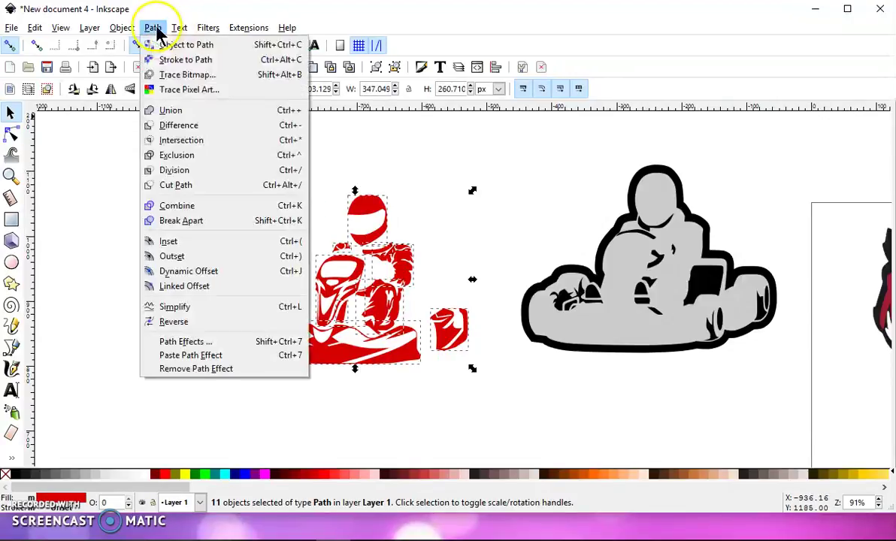
{"action": "left_click", "coordinate": [192, 109]}
- Stack the red shape over the grey and black layers, group them, and place the kart beside the boar
{"action": "left_click_drag", "start_coordinate": [373, 207], "coordinate": [651, 185]}
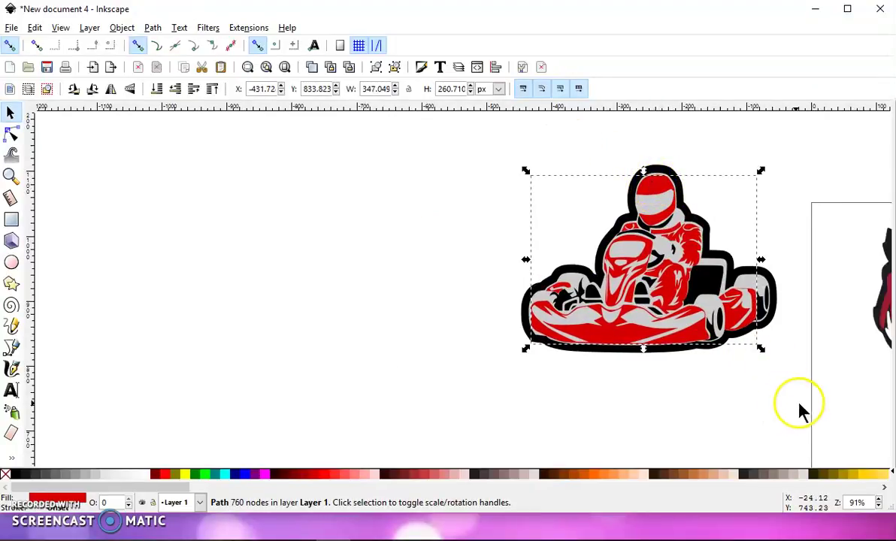
{"action": "left_click_drag", "start_coordinate": [804, 400], "coordinate": [506, 133]}
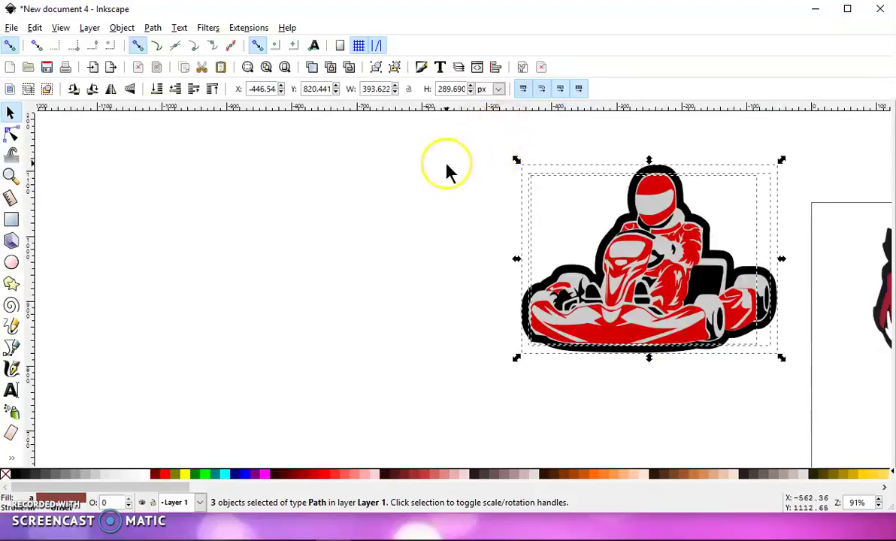
{"action": "left_click", "coordinate": [376, 68]}
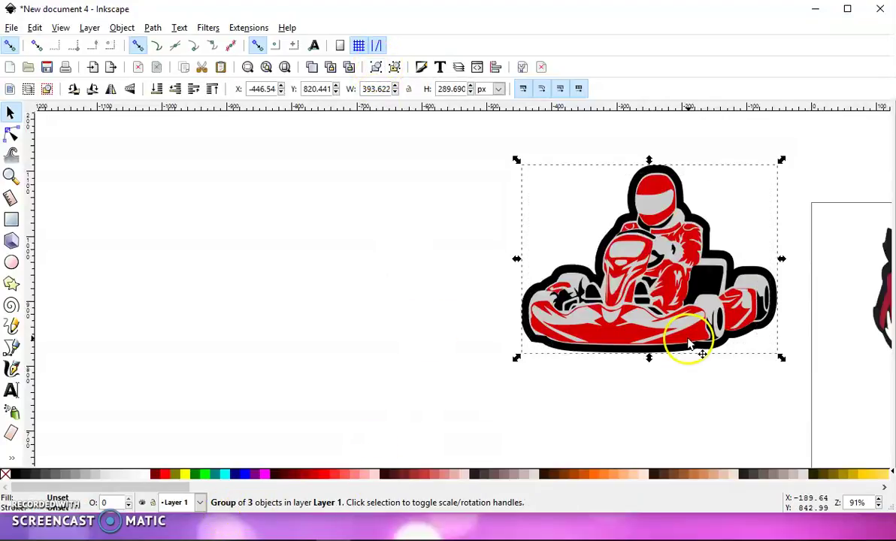
{"action": "scroll", "coordinate": [681, 300], "scroll_direction": "down", "scroll_amount": 2}
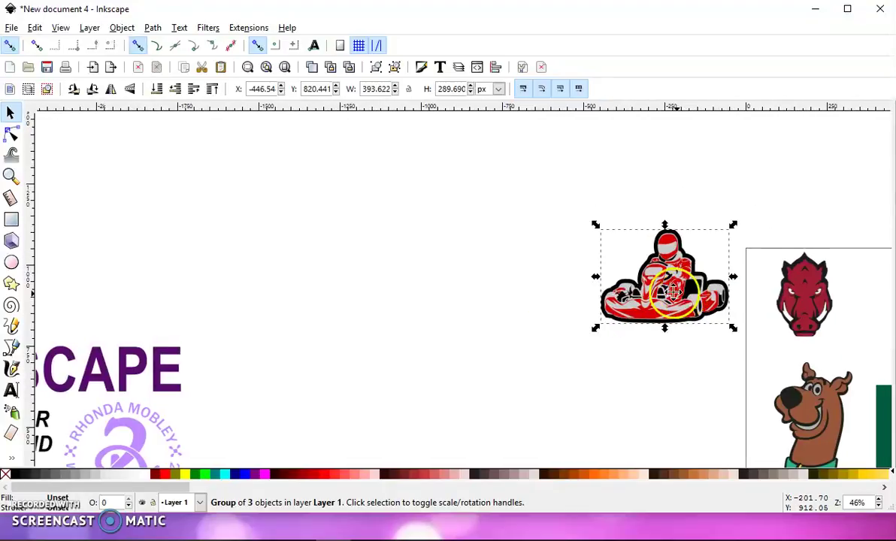
{"action": "left_click_drag", "start_coordinate": [681, 301], "coordinate": [729, 290]}
{"action": "left_click", "coordinate": [676, 338]}
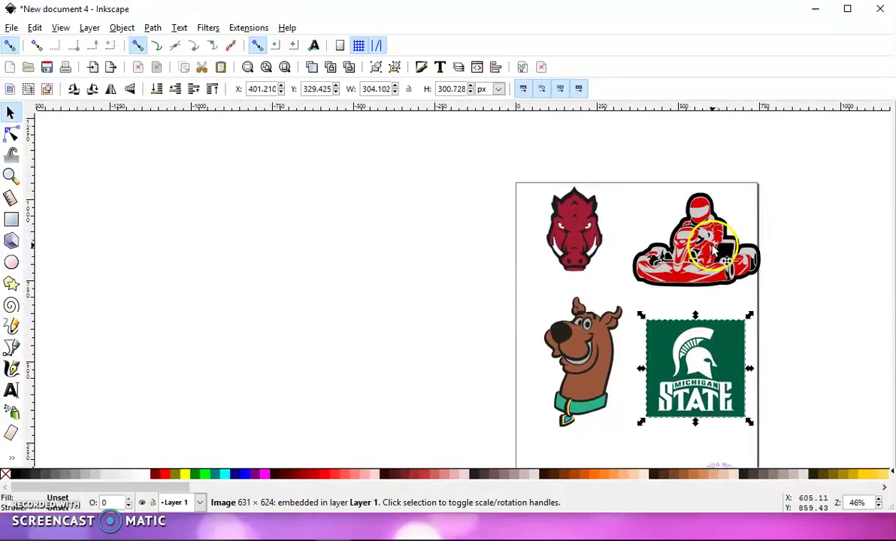
{"action": "left_click", "coordinate": [726, 259]}
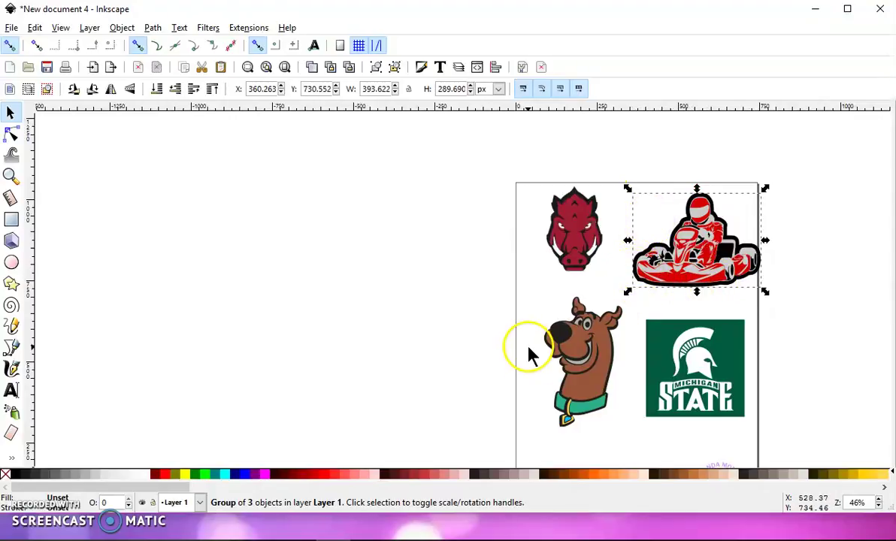
{"action": "scroll", "coordinate": [331, 346], "scroll_direction": "down", "scroll_amount": 2}
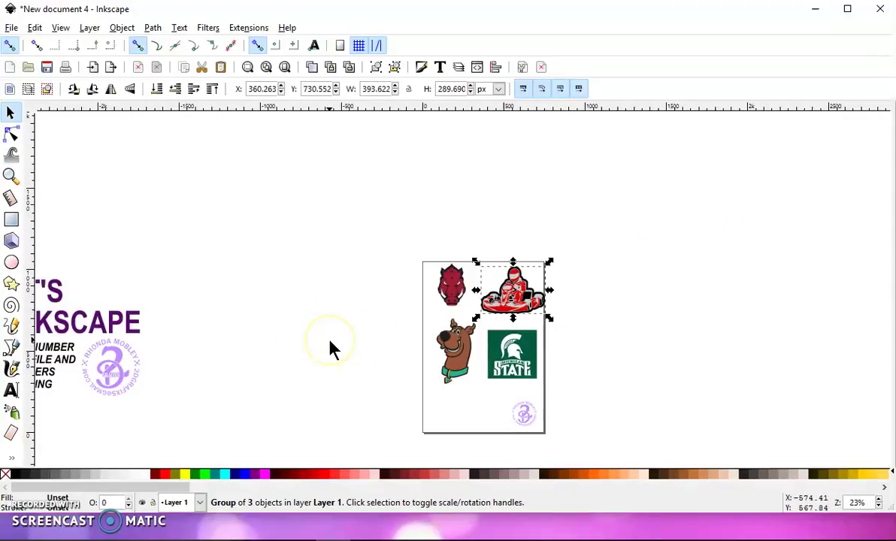
{"action": "left_click_drag", "start_coordinate": [141, 153], "coordinate": [430, 479]}
{"action": "scroll", "coordinate": [332, 369], "scroll_direction": "up", "scroll_amount": 8}
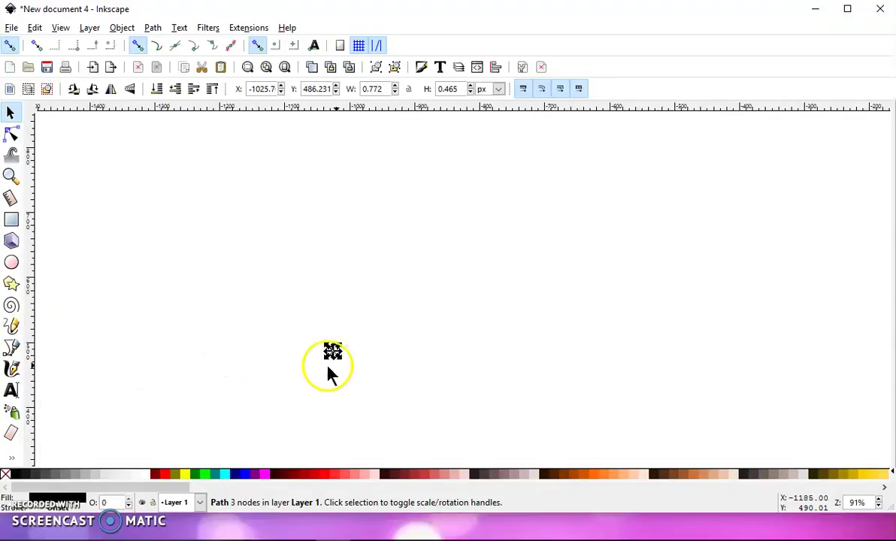
{"action": "scroll", "coordinate": [338, 353], "scroll_direction": "up", "scroll_amount": 8}
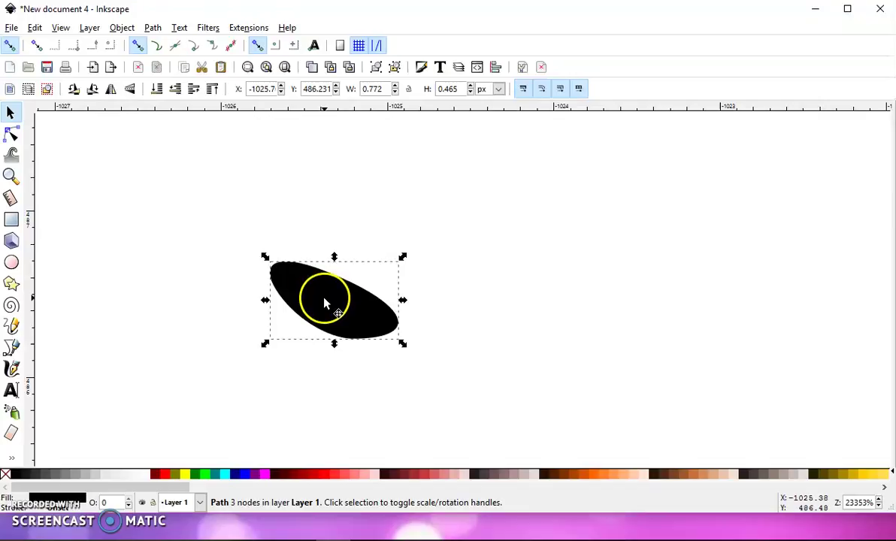
{"action": "scroll", "coordinate": [324, 303], "scroll_direction": "down", "scroll_amount": 7}
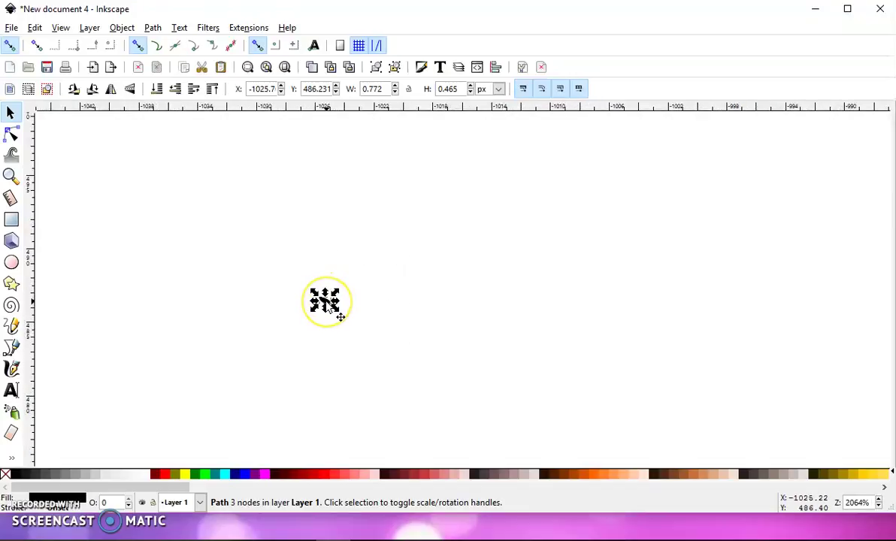
{"action": "left_click", "coordinate": [590, 294]}
{"action": "scroll", "coordinate": [590, 294], "scroll_direction": "down", "scroll_amount": 11}
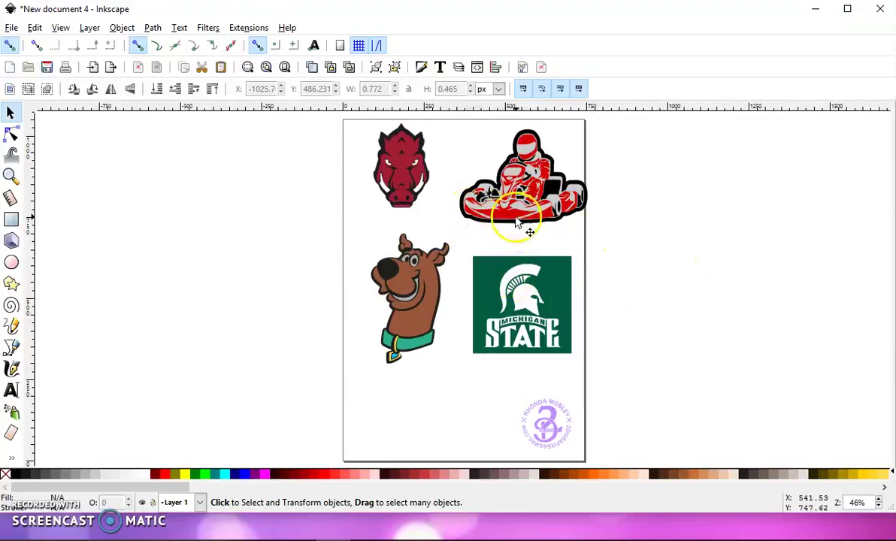
{"action": "scroll", "coordinate": [481, 200], "scroll_direction": "up", "scroll_amount": 3}
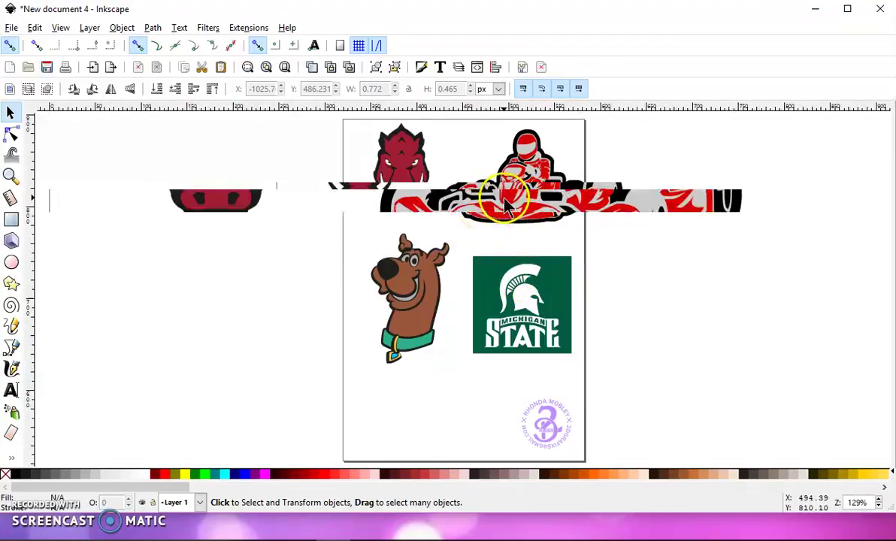
{"action": "left_click_drag", "start_coordinate": [516, 190], "coordinate": [444, 251]}
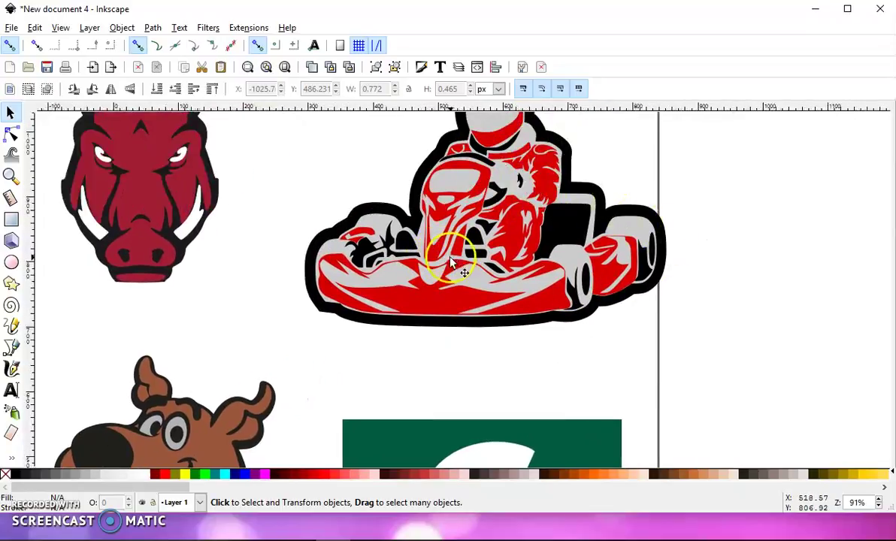
{"action": "scroll", "coordinate": [451, 248], "scroll_direction": "down", "scroll_amount": 2}
{"action": "left_click_drag", "start_coordinate": [408, 318], "coordinate": [511, 268]}
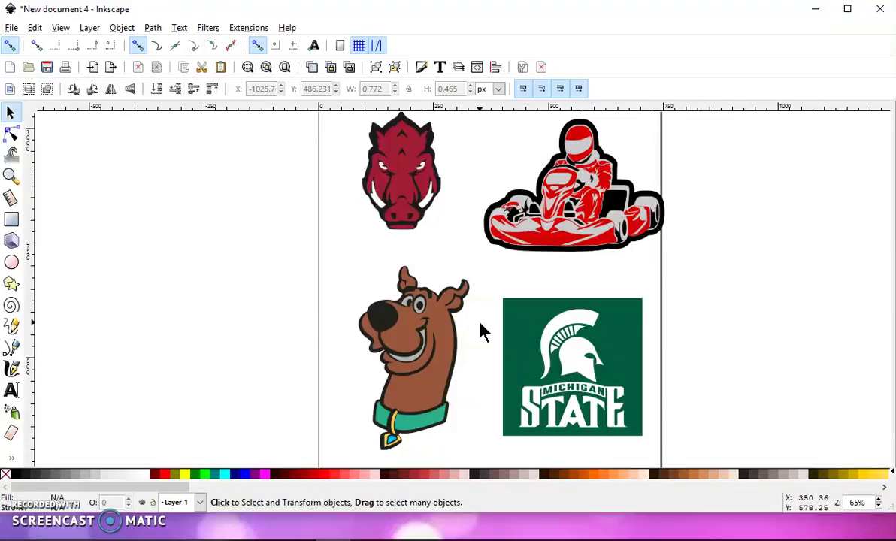
- Move the Michigan State logo off the page to the left and put a duplicate right of the page
{"action": "left_click", "coordinate": [495, 338]}
{"action": "key", "text": "5"}
{"action": "left_click", "coordinate": [470, 268]}
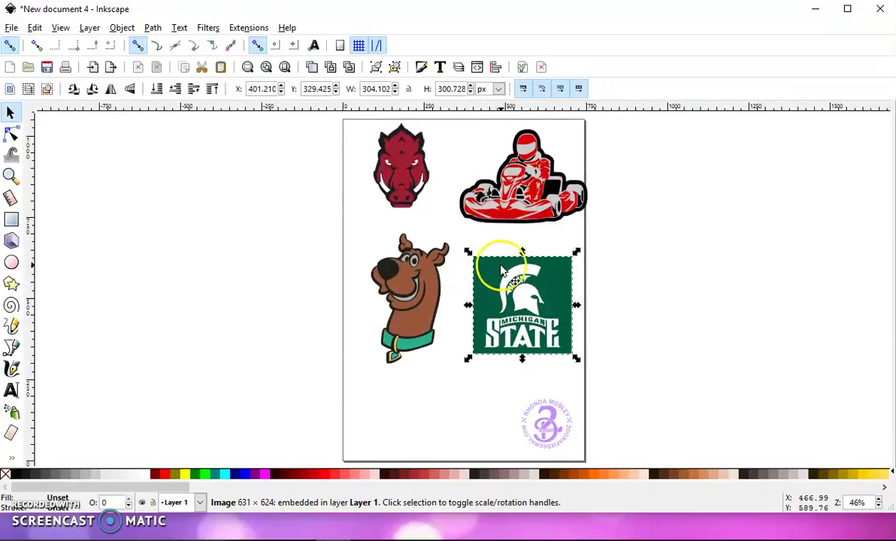
{"action": "left_click_drag", "start_coordinate": [466, 270], "coordinate": [129, 198]}
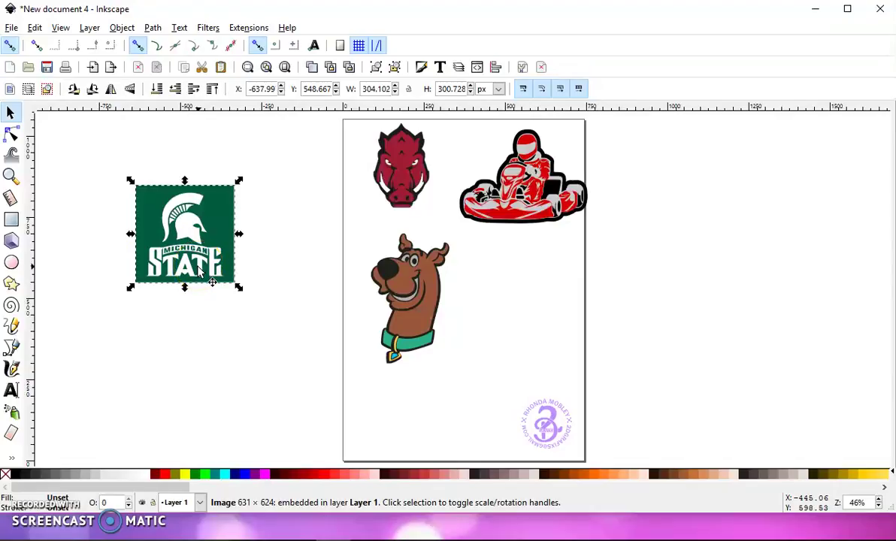
{"action": "right_click", "coordinate": [215, 225]}
{"action": "left_click", "coordinate": [247, 289]}
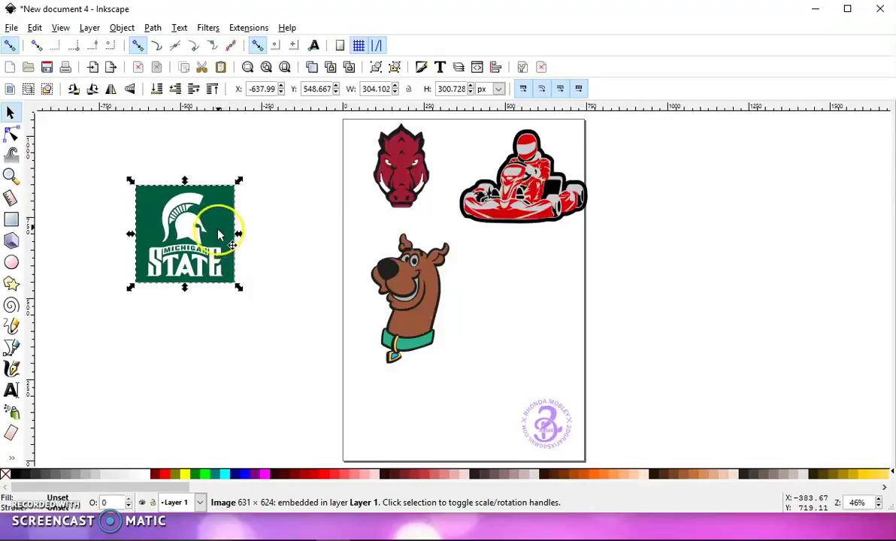
{"action": "left_click_drag", "start_coordinate": [218, 224], "coordinate": [697, 263]}
- Open Trace Bitmap for the left logo and preview a brightness cutoff trace
{"action": "left_click", "coordinate": [222, 218]}
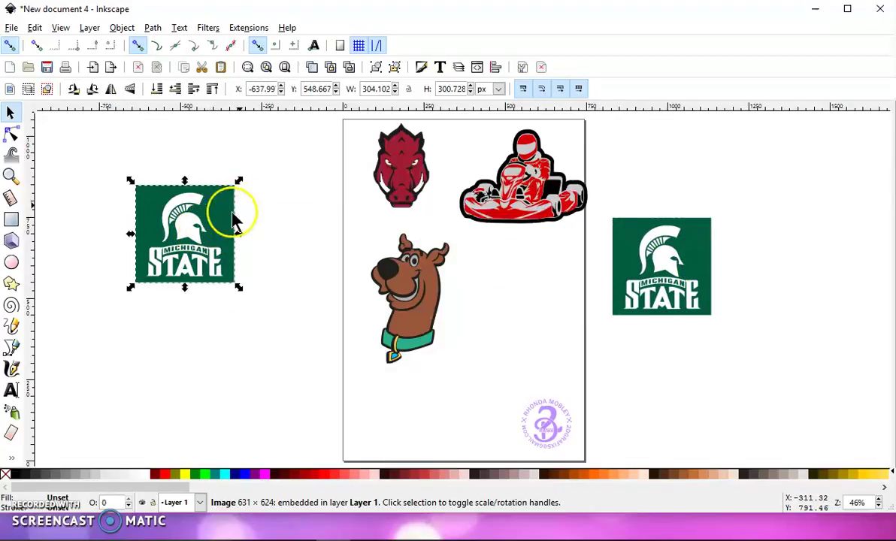
{"action": "left_click", "coordinate": [151, 31]}
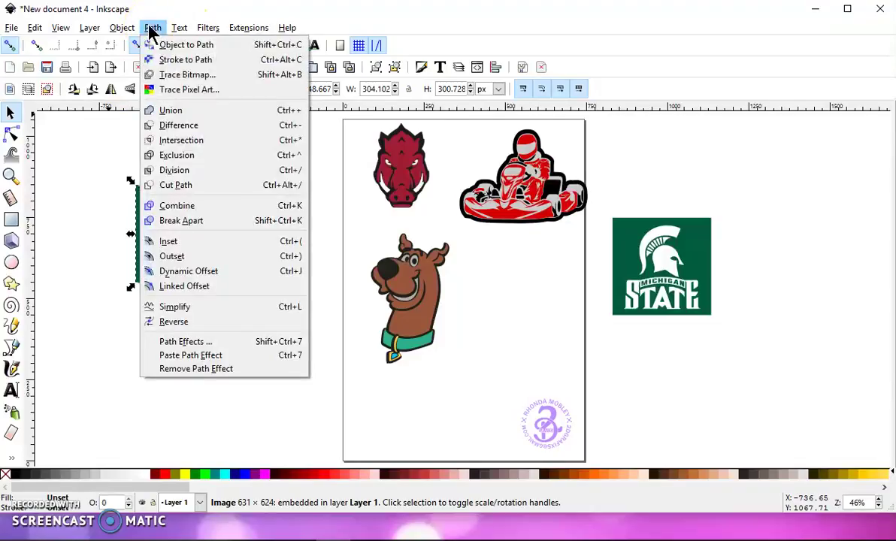
{"action": "left_click", "coordinate": [173, 76]}
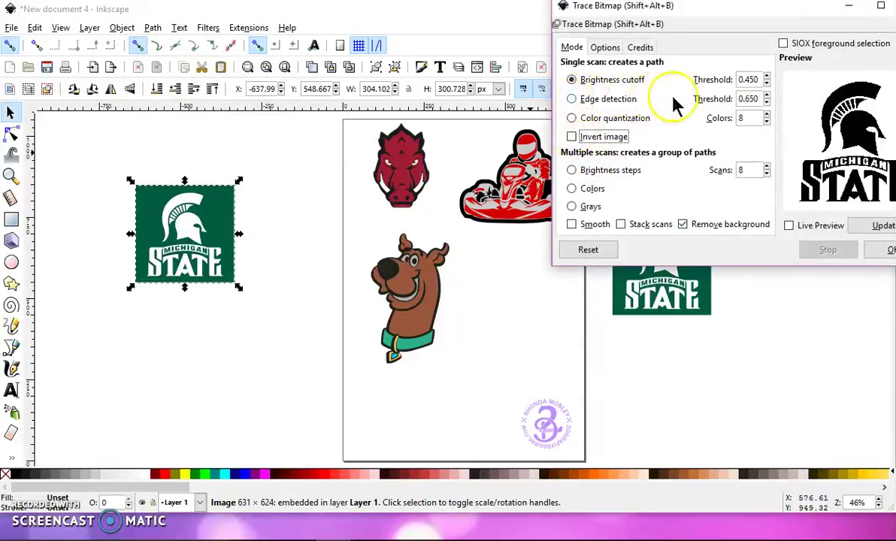
{"action": "left_click", "coordinate": [875, 225]}
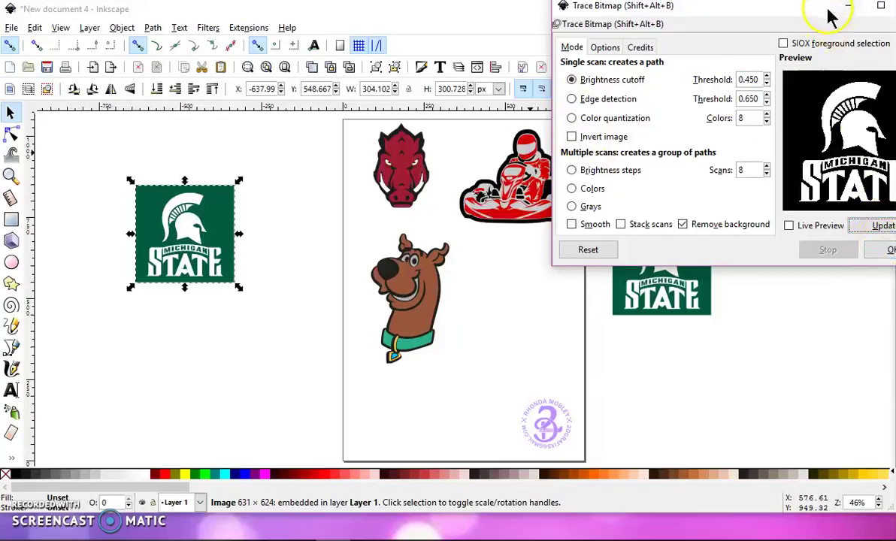
{"action": "left_click_drag", "start_coordinate": [829, 10], "coordinate": [786, 9]}
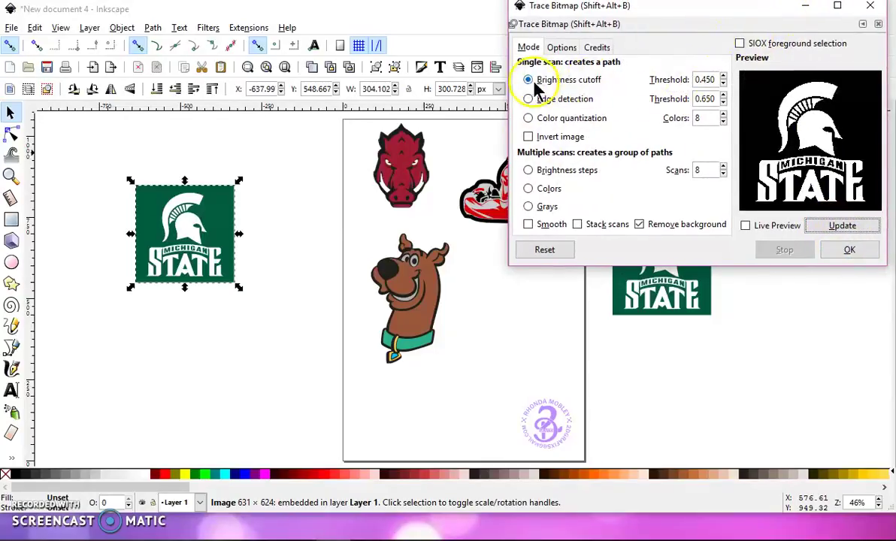
- Try the smoothing, stacked scans and background removal options, then run the trial trace
{"action": "left_click", "coordinate": [528, 224]}
{"action": "left_click", "coordinate": [577, 224]}
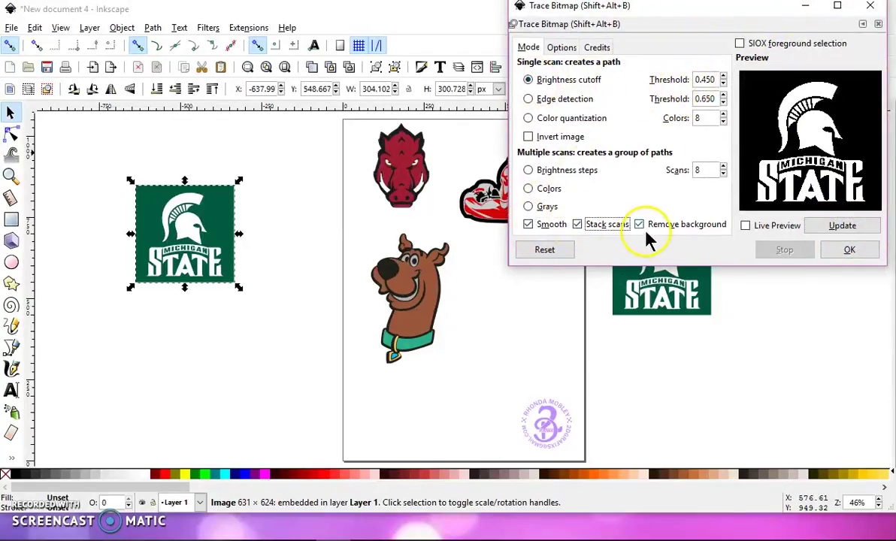
{"action": "left_click", "coordinate": [640, 225]}
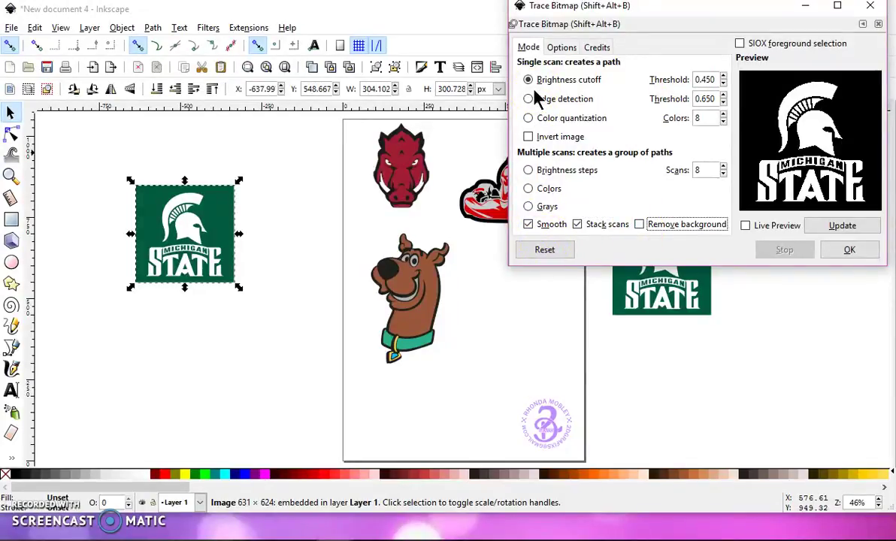
{"action": "left_click", "coordinate": [528, 224]}
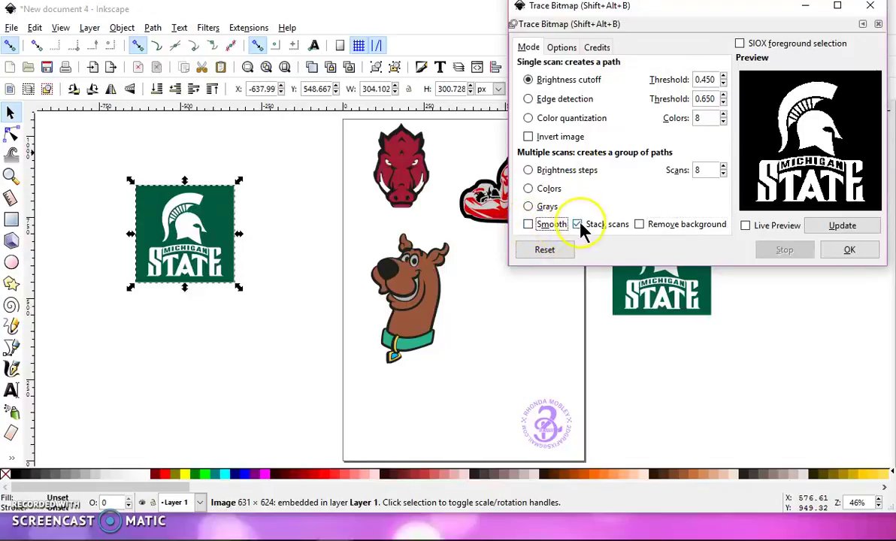
{"action": "left_click", "coordinate": [642, 225]}
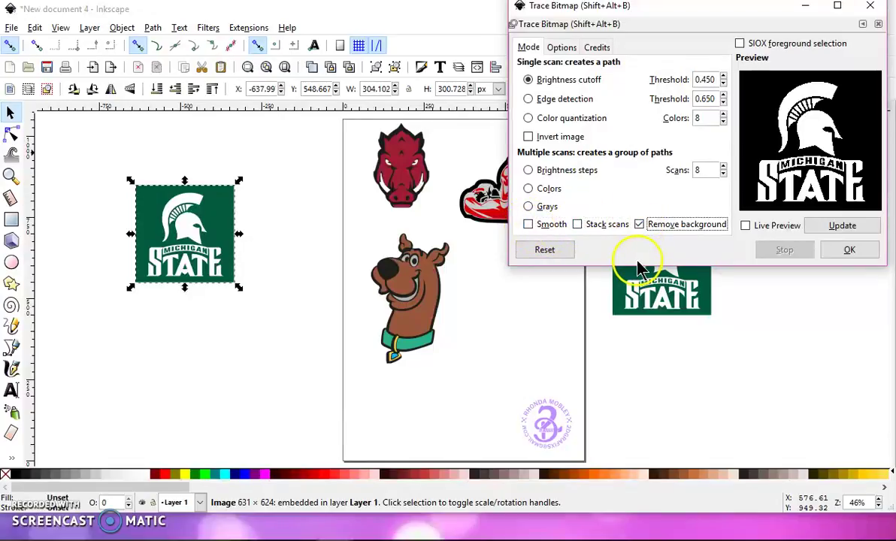
{"action": "left_click", "coordinate": [827, 226]}
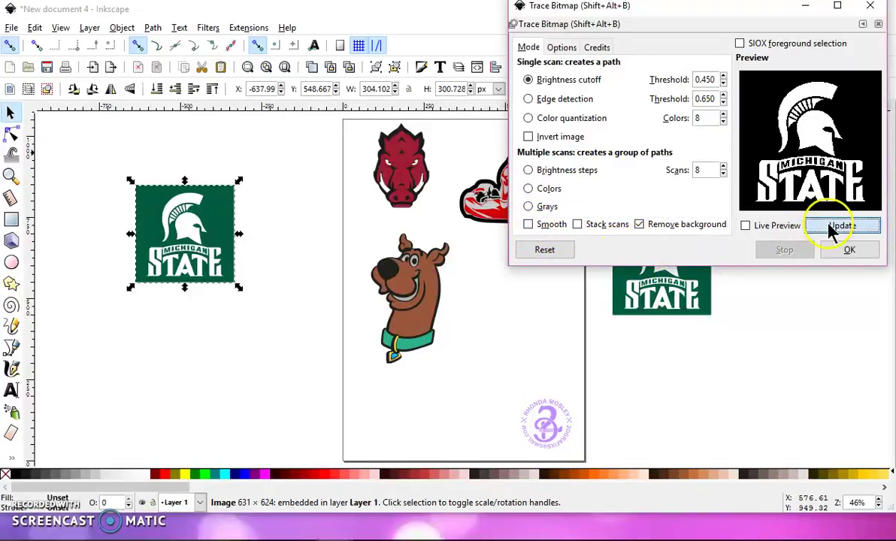
{"action": "left_click", "coordinate": [865, 252]}
{"action": "left_click_drag", "start_coordinate": [221, 245], "coordinate": [316, 222]}
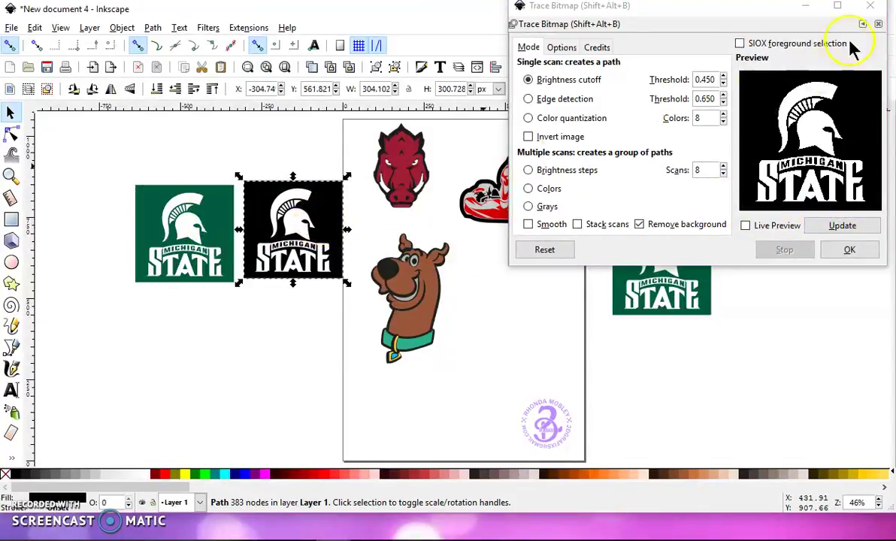
{"action": "left_click", "coordinate": [870, 5]}
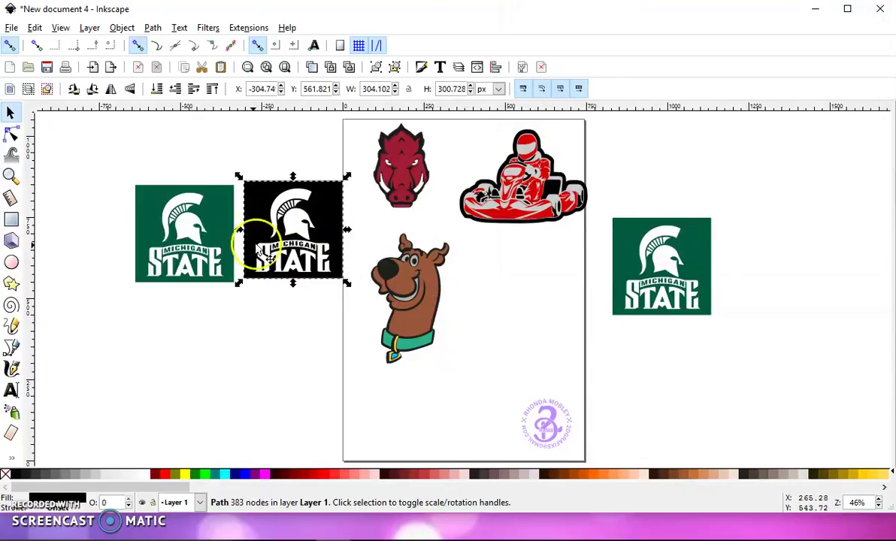
- Delete the original logo and its solid black trace, leaving the spare logo
{"action": "left_click_drag", "start_coordinate": [95, 136], "coordinate": [402, 344]}
{"action": "key", "text": "Delete"}
{"action": "left_click", "coordinate": [636, 221]}
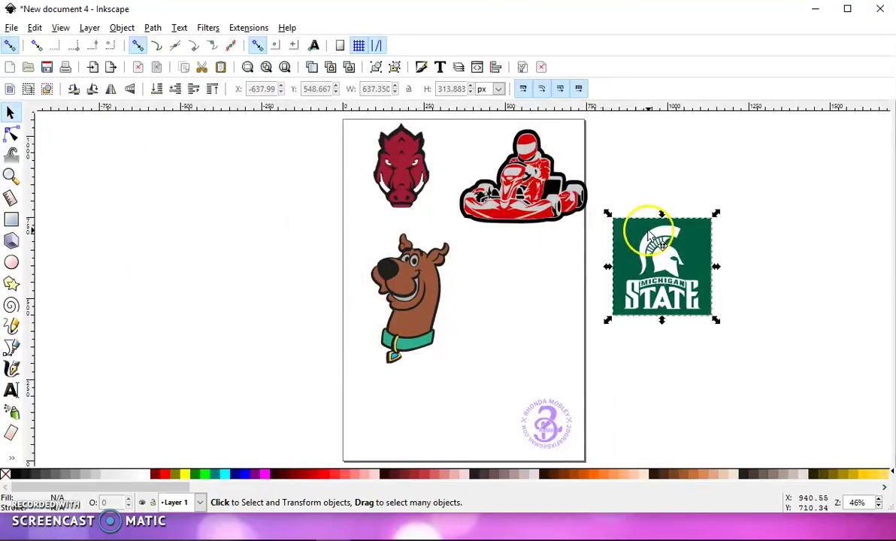
- Trace the spare logo with Invert image enabled at a 0.450 brightness cutoff
{"action": "left_click_drag", "start_coordinate": [636, 221], "coordinate": [197, 188]}
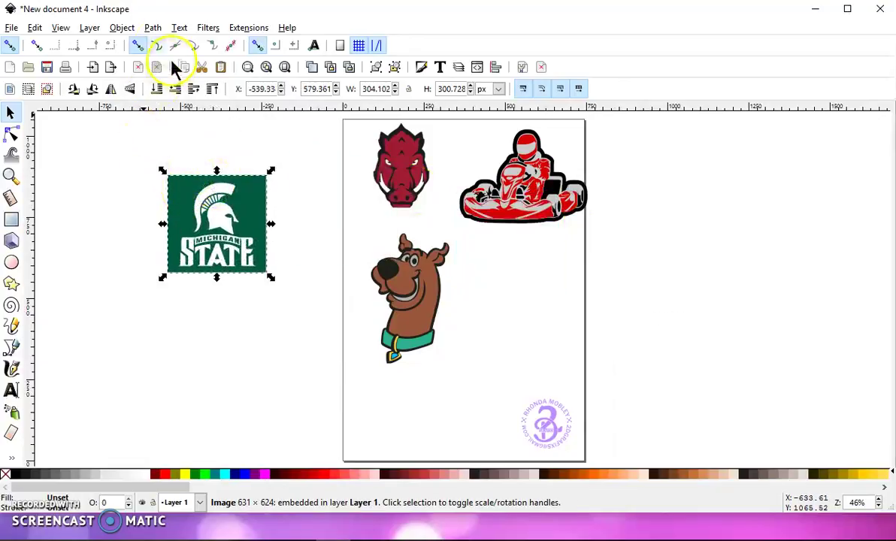
{"action": "left_click", "coordinate": [153, 28]}
{"action": "left_click", "coordinate": [167, 75]}
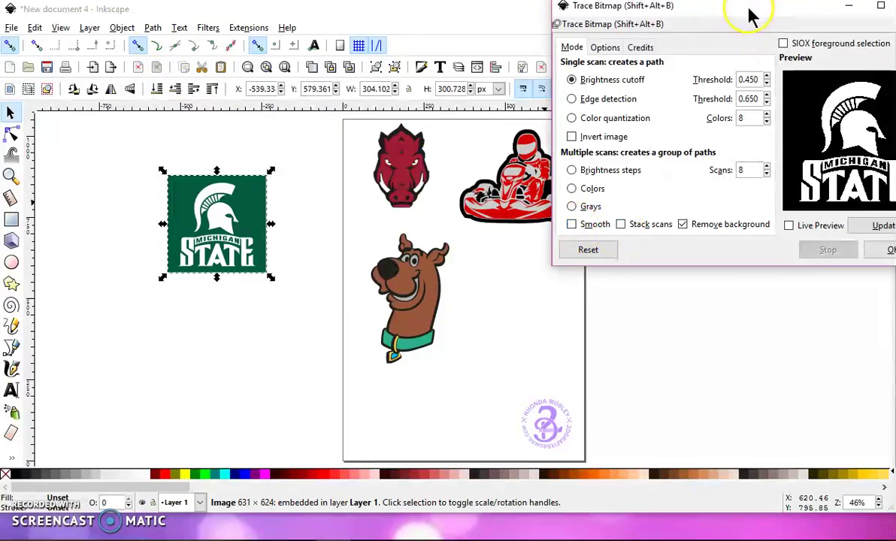
{"action": "left_click_drag", "start_coordinate": [749, 10], "coordinate": [715, 23]}
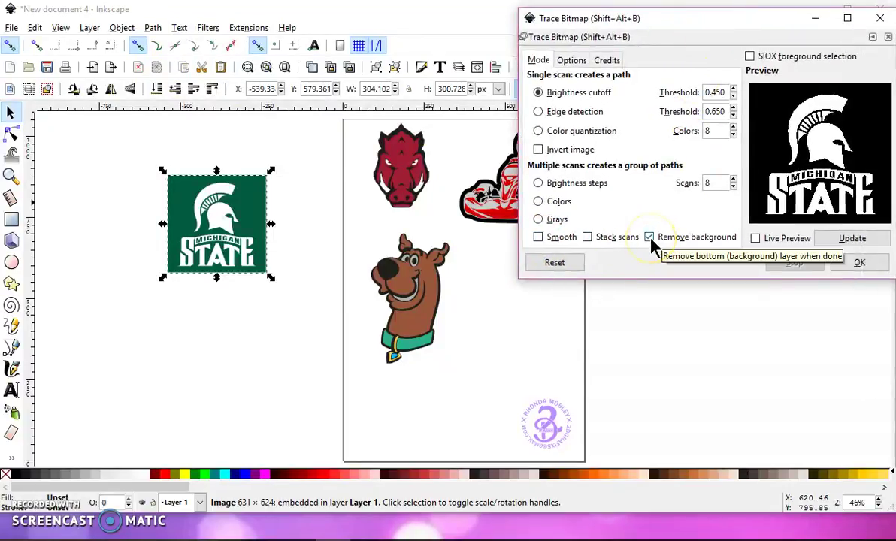
{"action": "left_click", "coordinate": [539, 149]}
{"action": "left_click", "coordinate": [538, 92]}
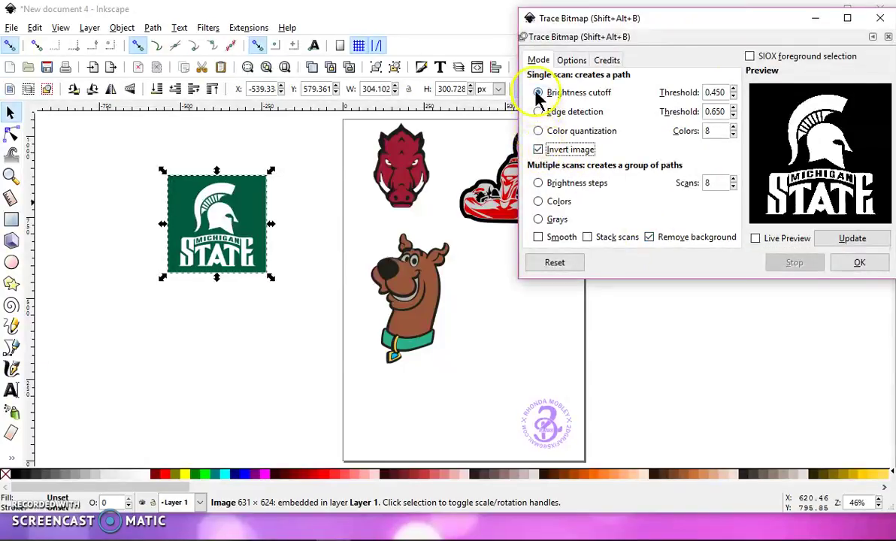
{"action": "left_click", "coordinate": [712, 91]}
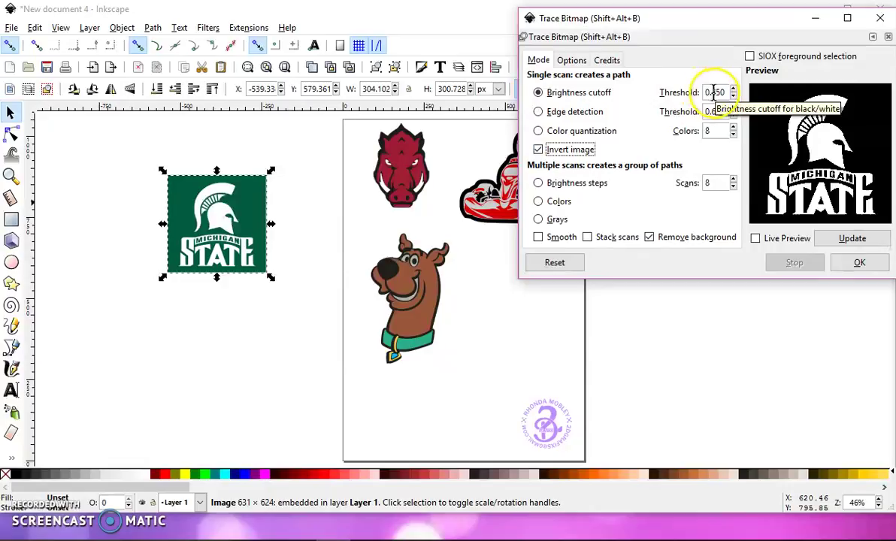
{"action": "left_click", "coordinate": [854, 239]}
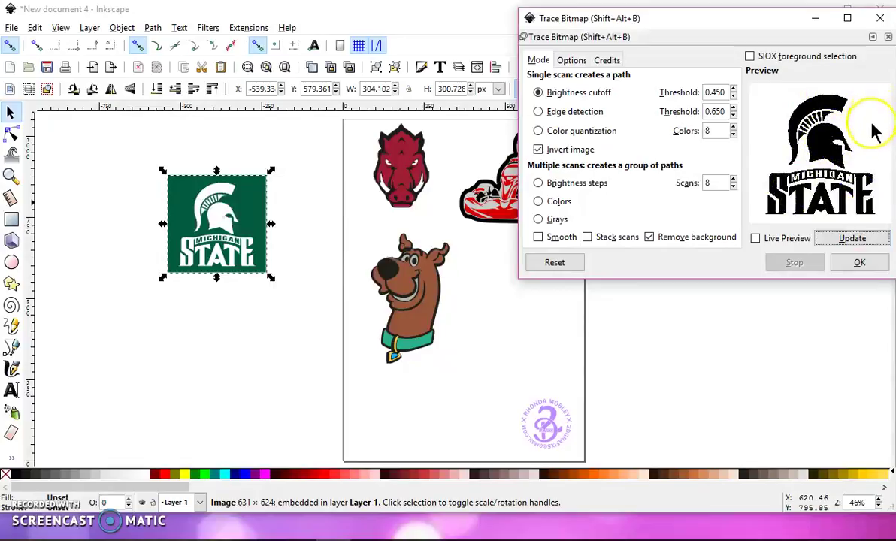
{"action": "left_click", "coordinate": [858, 262]}
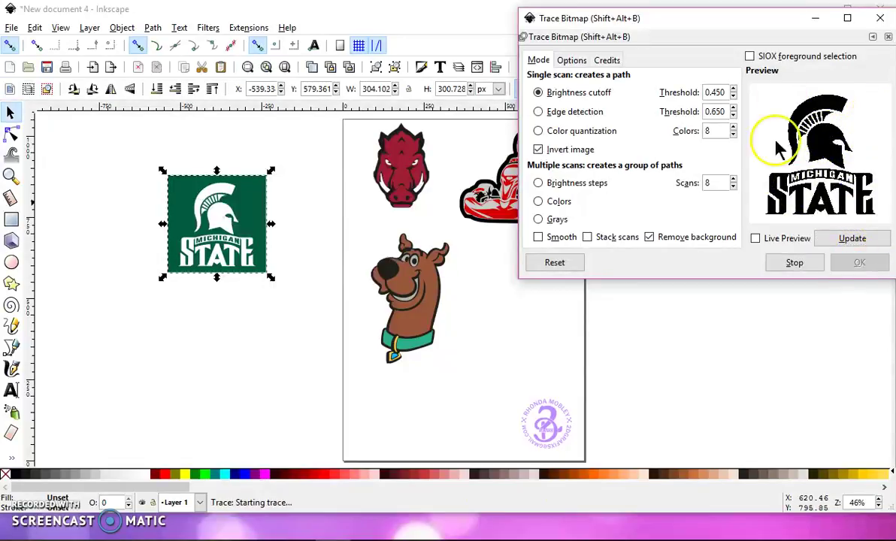
- Move the black traced logo onto the page beside Scooby-Doo and delete the green bitmap
{"action": "left_click", "coordinate": [880, 18]}
{"action": "mouse_move", "coordinate": [220, 224]}
{"action": "left_mouse_down"}
{"action": "mouse_move", "coordinate": [330, 272]}
{"action": "mouse_move", "coordinate": [548, 325]}
{"action": "mouse_move", "coordinate": [535, 290]}
{"action": "left_mouse_up"}
{"action": "left_click", "coordinate": [240, 195]}
{"action": "key", "text": "Delete"}
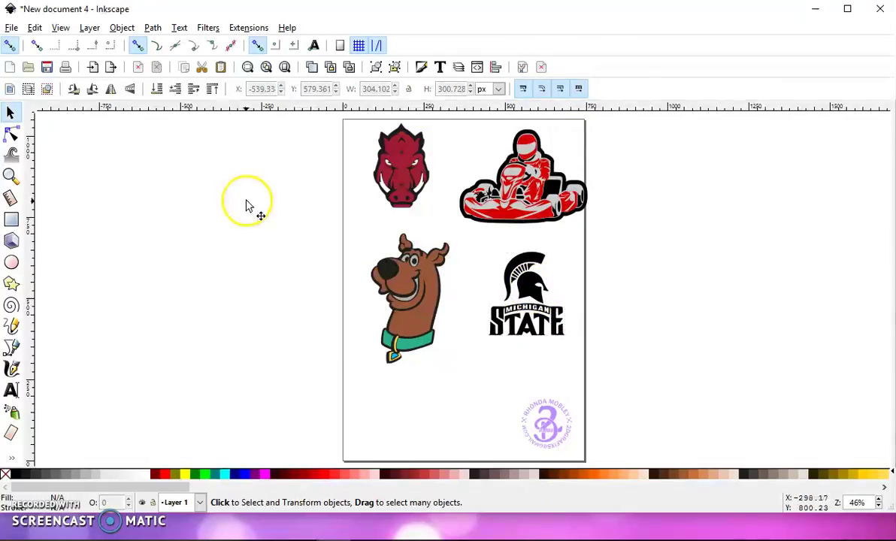
- Fill the traced Michigan State logo with Green (#008000) from the palette
{"action": "left_click", "coordinate": [526, 284]}
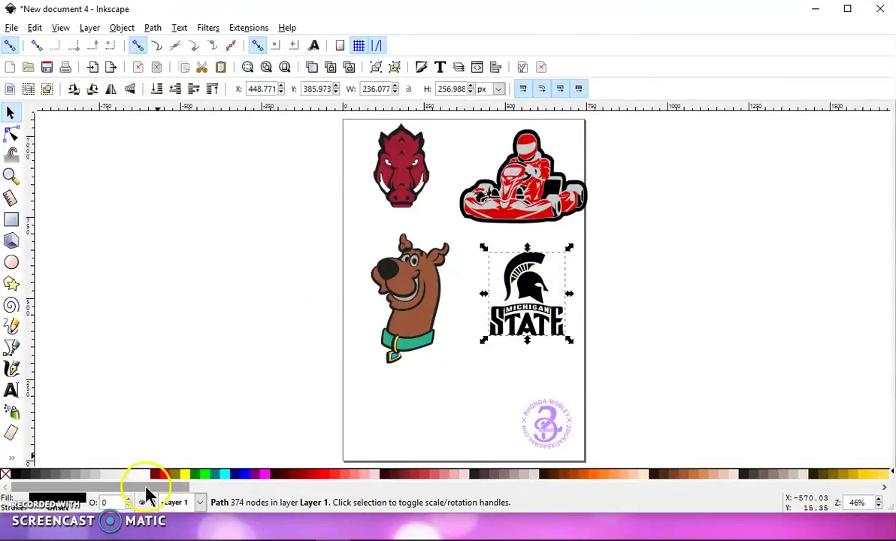
{"action": "left_click", "coordinate": [193, 474]}
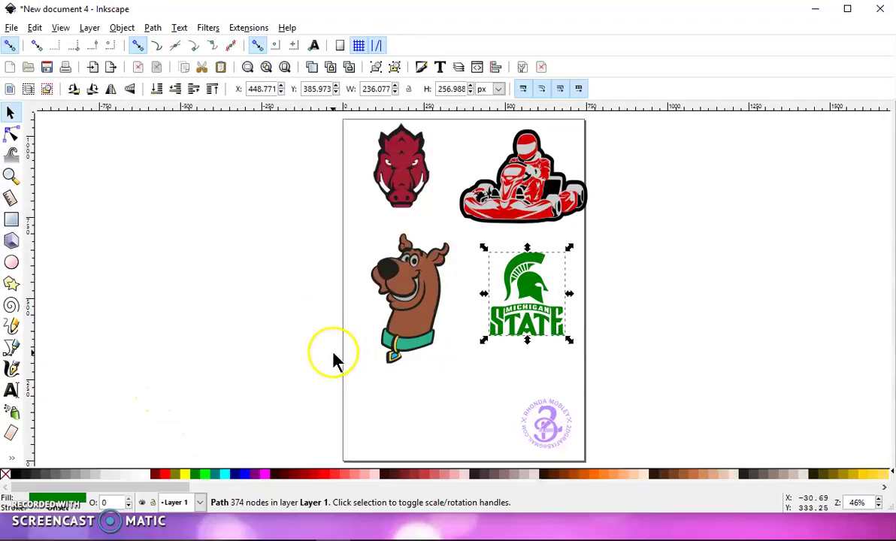